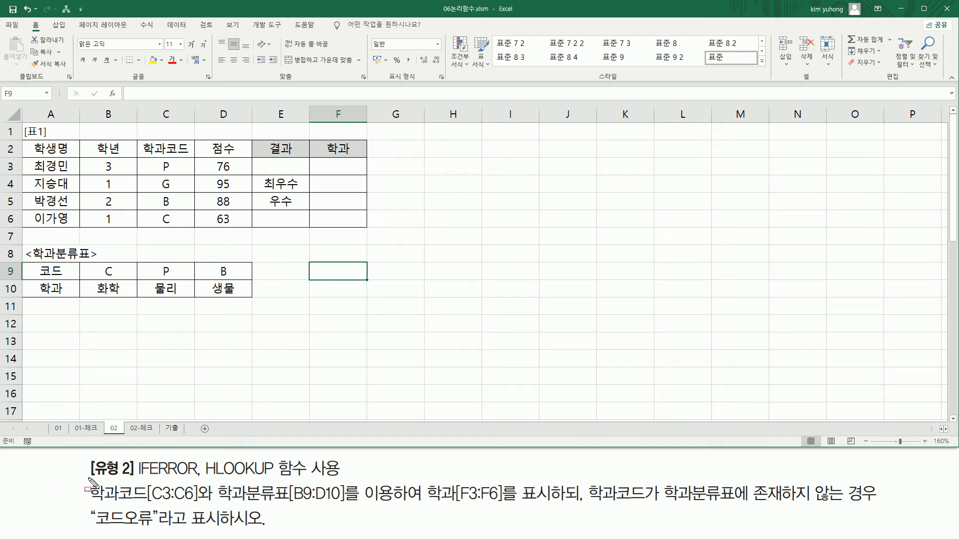
{"action": "mouse_move", "coordinate": [86, 504]}
{"action": "left_mouse_down"}
{"action": "mouse_move", "coordinate": [148, 516]}
{"action": "mouse_move", "coordinate": [148, 483]}
{"action": "left_mouse_up"}
{"action": "left_click_drag", "start_coordinate": [169, 163], "coordinate": [180, 235]}
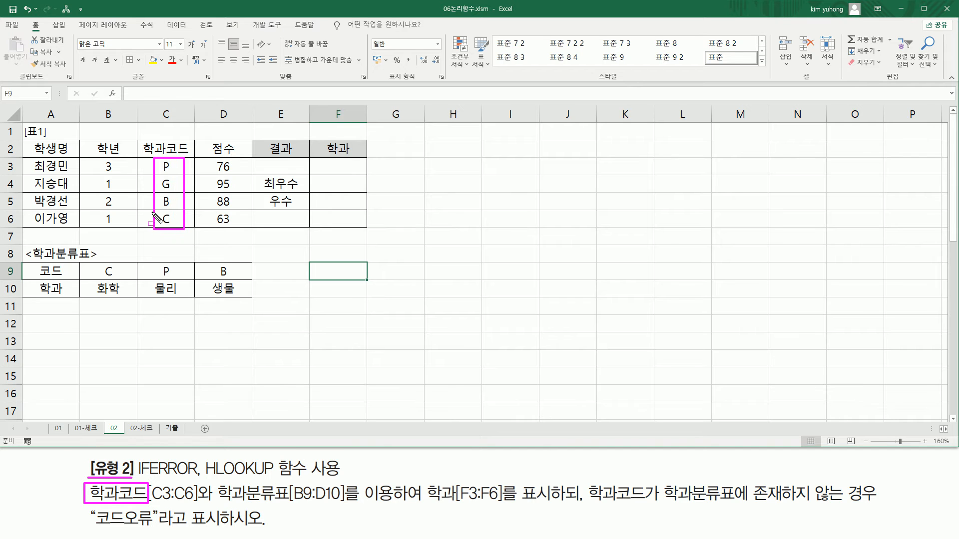
{"action": "left_click_drag", "start_coordinate": [211, 503], "coordinate": [343, 503]}
{"action": "mouse_move", "coordinate": [28, 259]}
{"action": "left_mouse_down"}
{"action": "mouse_move", "coordinate": [50, 299]}
{"action": "mouse_move", "coordinate": [240, 299]}
{"action": "mouse_move", "coordinate": [239, 259]}
{"action": "left_mouse_up"}
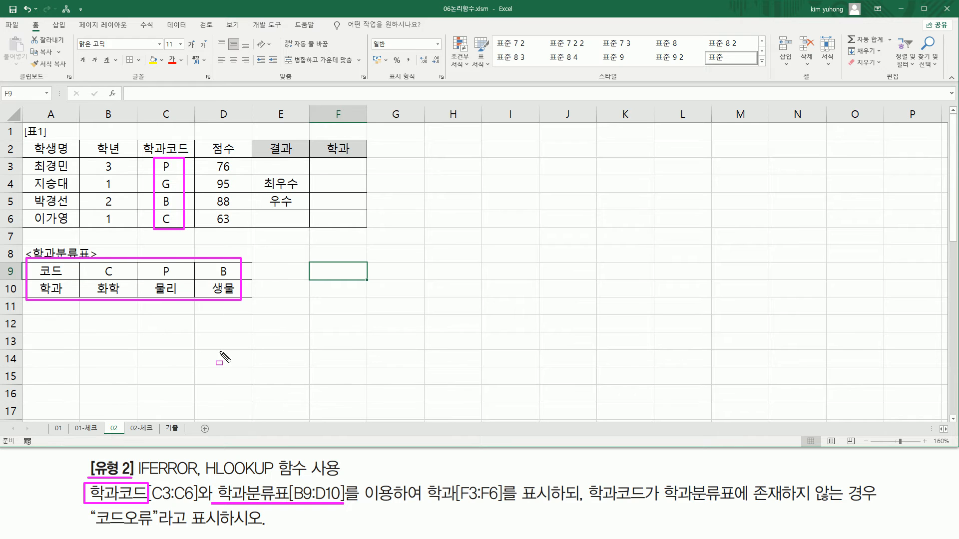
{"action": "left_click_drag", "start_coordinate": [427, 477], "coordinate": [428, 478]}
{"action": "left_click_drag", "start_coordinate": [502, 504], "coordinate": [556, 507]}
{"action": "left_click_drag", "start_coordinate": [327, 161], "coordinate": [359, 221]}
{"action": "mouse_move", "coordinate": [579, 505]}
{"action": "left_mouse_down"}
{"action": "mouse_move", "coordinate": [667, 497]}
{"action": "mouse_move", "coordinate": [704, 506]}
{"action": "mouse_move", "coordinate": [879, 505]}
{"action": "left_mouse_up"}
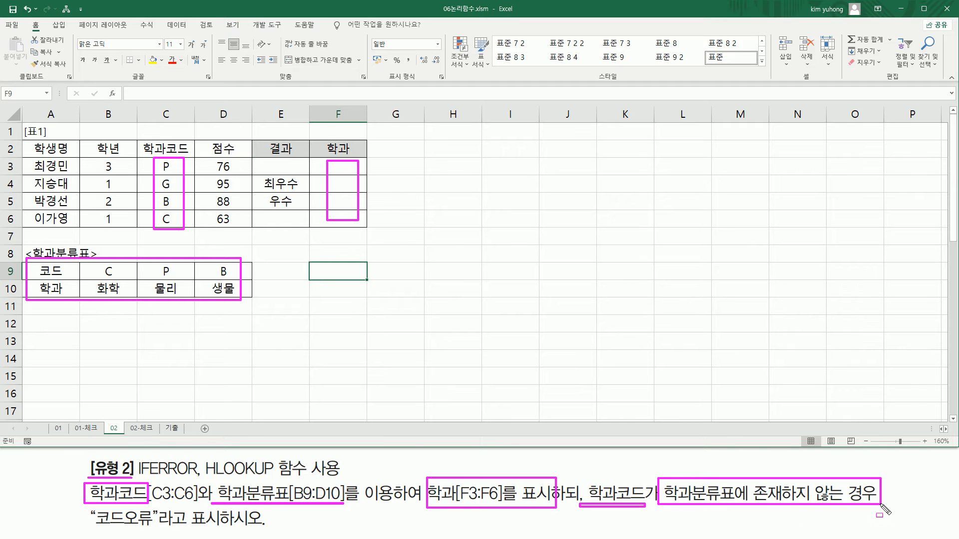
{"action": "left_click_drag", "start_coordinate": [92, 527], "coordinate": [149, 528]}
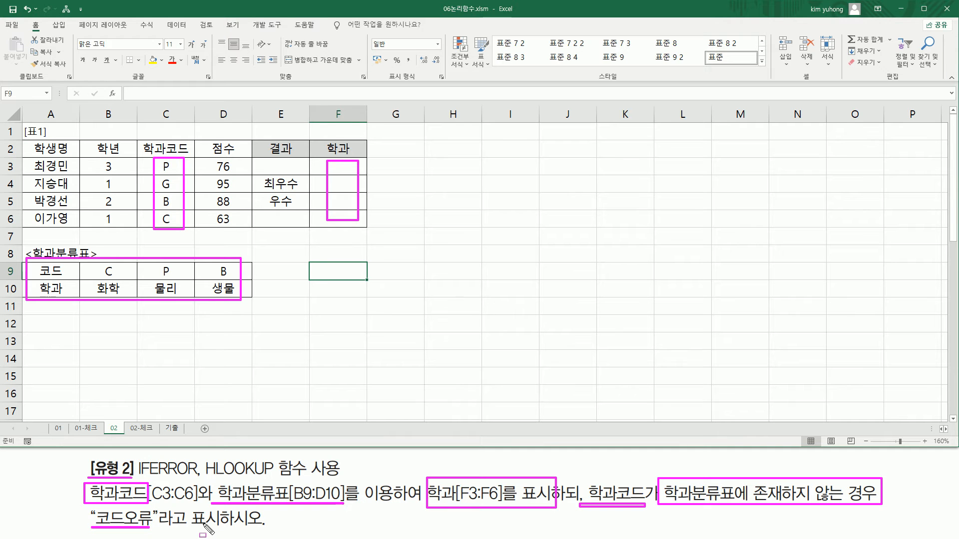
{"action": "key", "text": "Escape"}
{"action": "key", "text": "ctrl+2"}
{"action": "left_click_drag", "start_coordinate": [327, 162], "coordinate": [355, 228]}
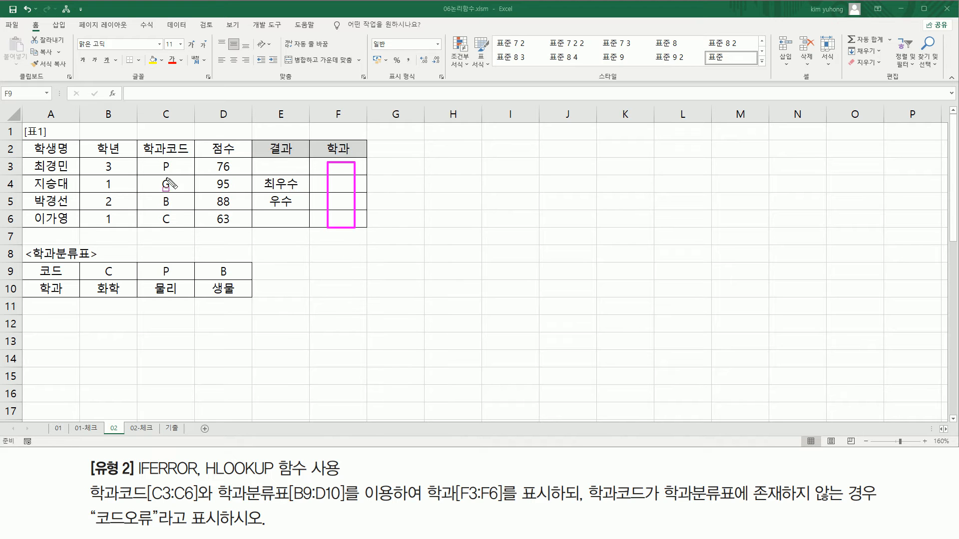
{"action": "left_click_drag", "start_coordinate": [161, 156], "coordinate": [175, 225]}
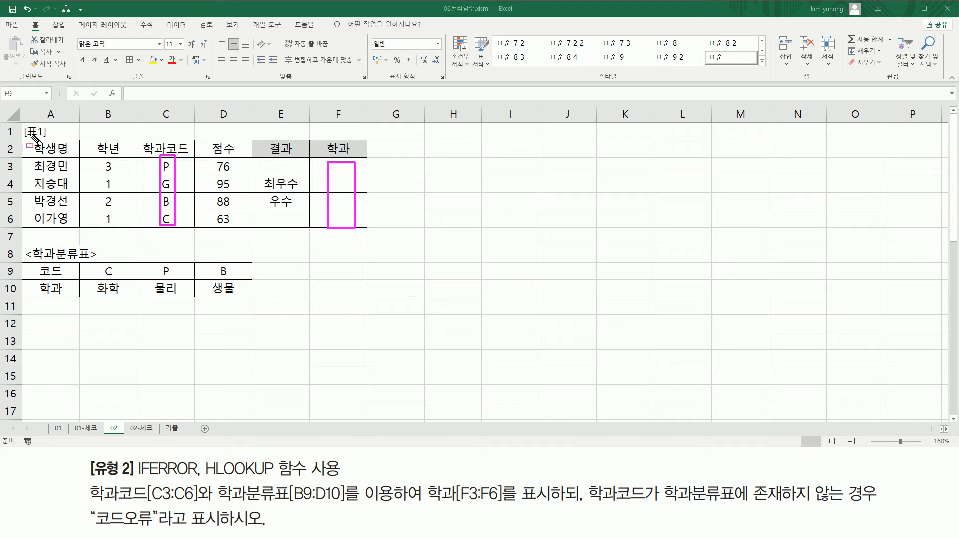
{"action": "left_click_drag", "start_coordinate": [23, 138], "coordinate": [373, 237]}
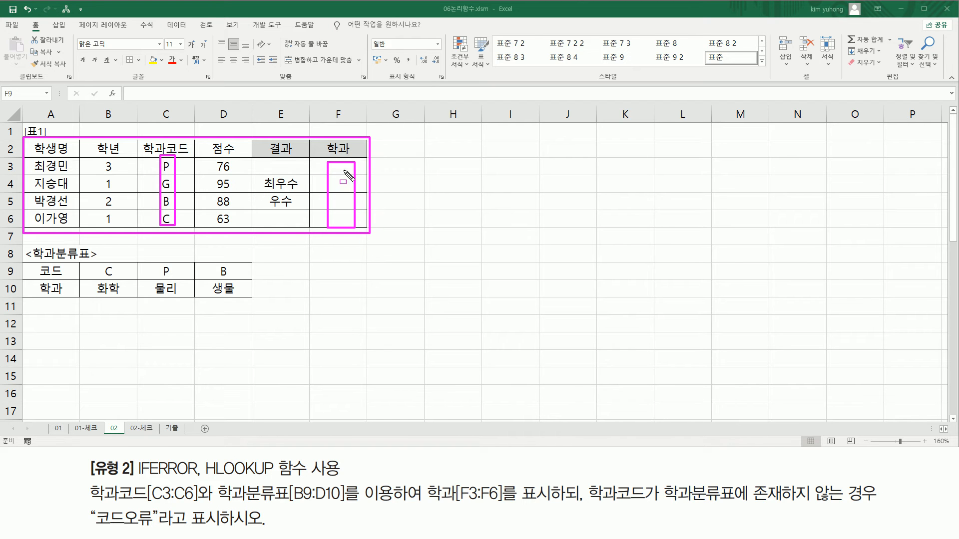
{"action": "mouse_move", "coordinate": [79, 264]}
{"action": "left_mouse_down"}
{"action": "mouse_move", "coordinate": [143, 289]}
{"action": "mouse_move", "coordinate": [251, 300]}
{"action": "left_mouse_up"}
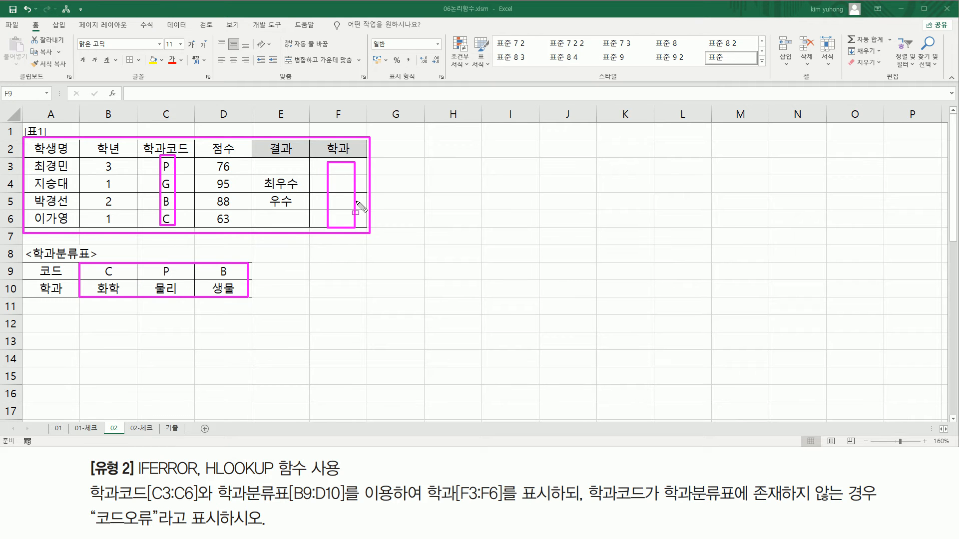
{"action": "left_click_drag", "start_coordinate": [68, 271], "coordinate": [225, 272]}
{"action": "left_click_drag", "start_coordinate": [63, 290], "coordinate": [231, 290]}
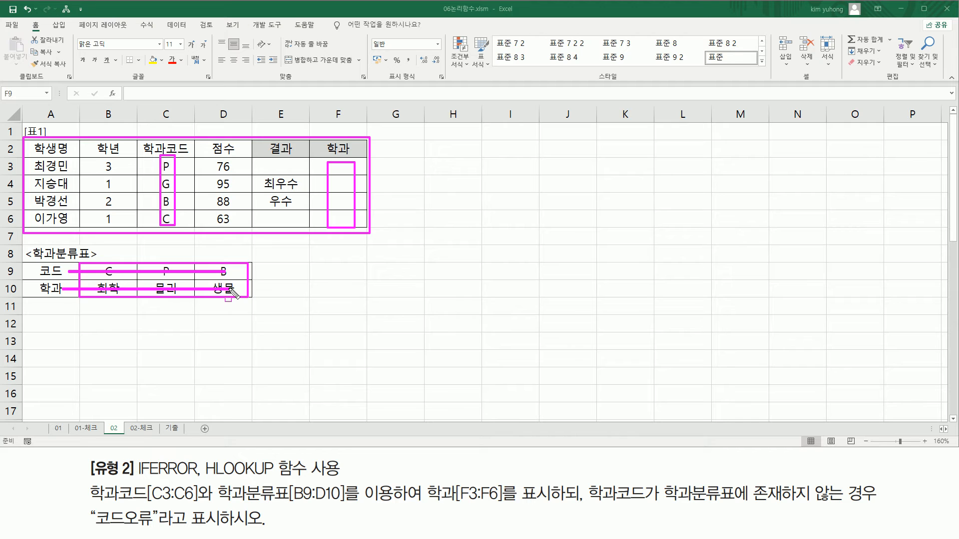
{"action": "key", "text": "Escape"}
- Enter the HLOOKUP syntax note "HLOOKUP( 찾을값 , 범위, 행번호 , 옵션 )" in cell H3
{"action": "left_click", "coordinate": [473, 165]}
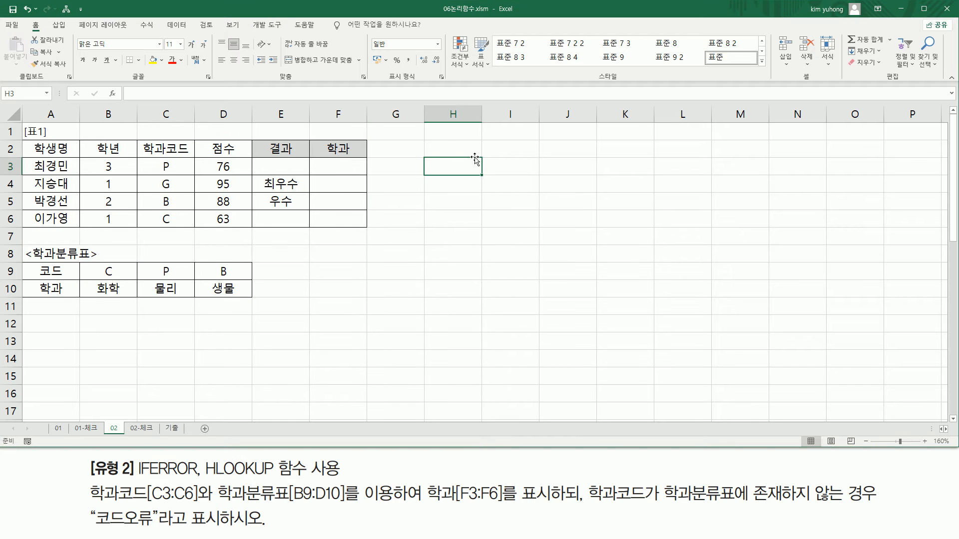
{"action": "type", "text": "HLOOKUP"}
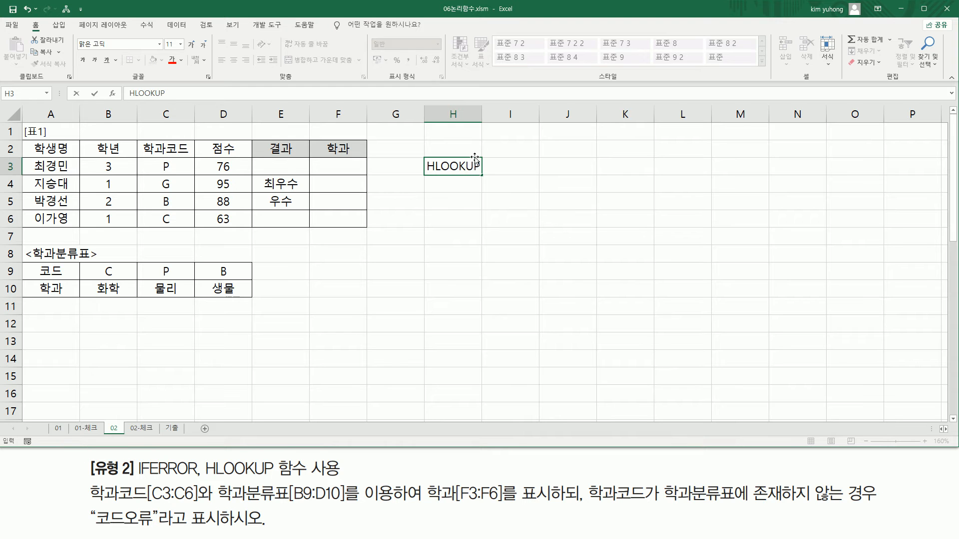
{"action": "type", "text": "( 찾을값,"}
{"action": "key", "text": "BackSpace"}
{"action": "type", "text": "범위,"}
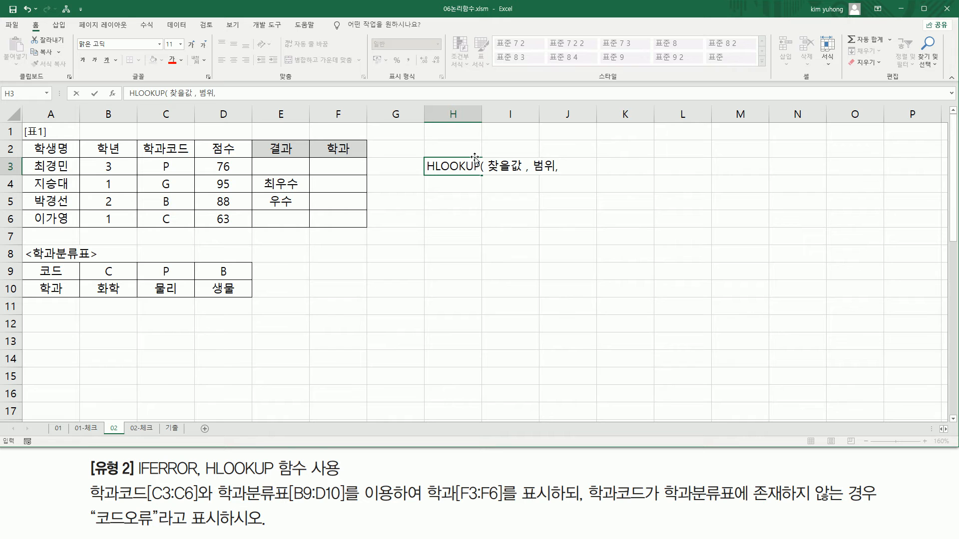
{"action": "type", "text": " 행번호 , 오"}
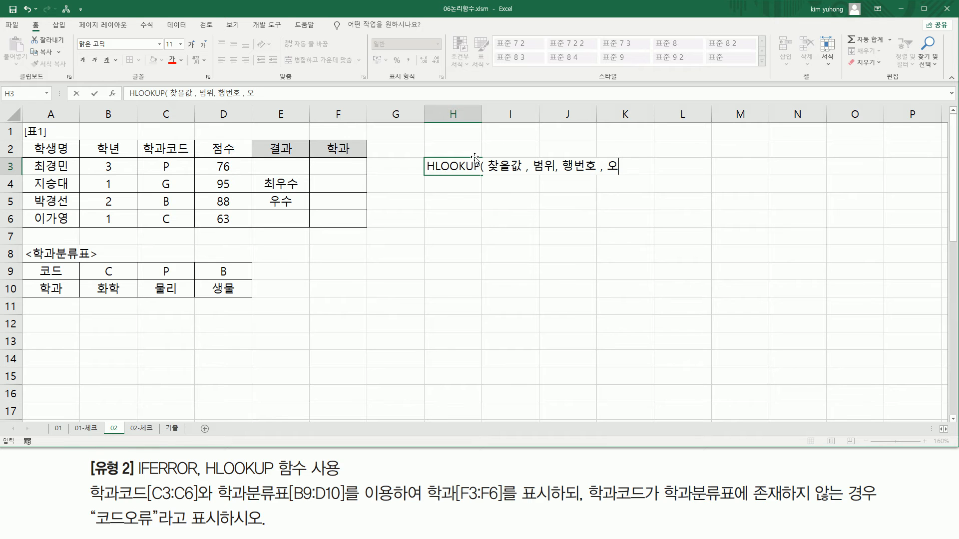
{"action": "type", "text": "옵션)"}
{"action": "key", "text": "Return"}
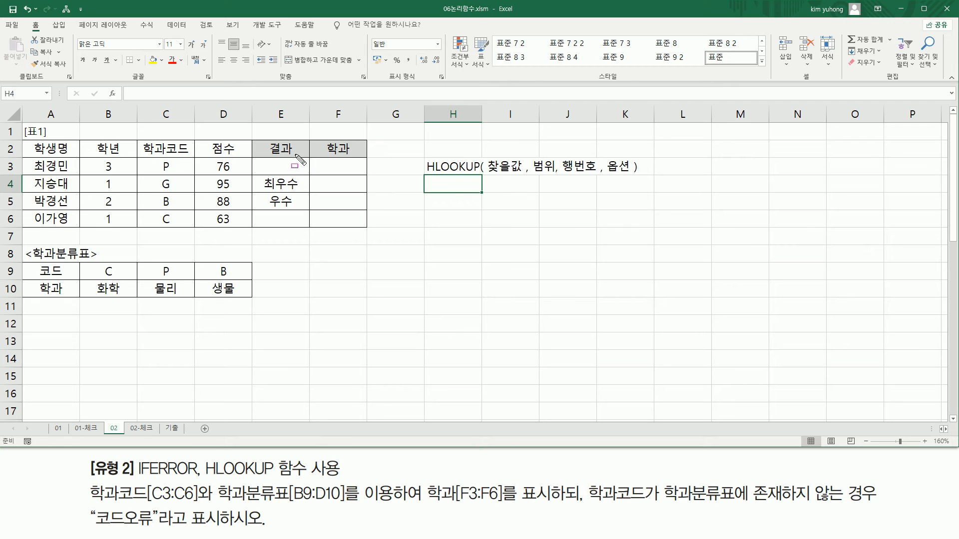
{"action": "left_click_drag", "start_coordinate": [318, 159], "coordinate": [364, 175]}
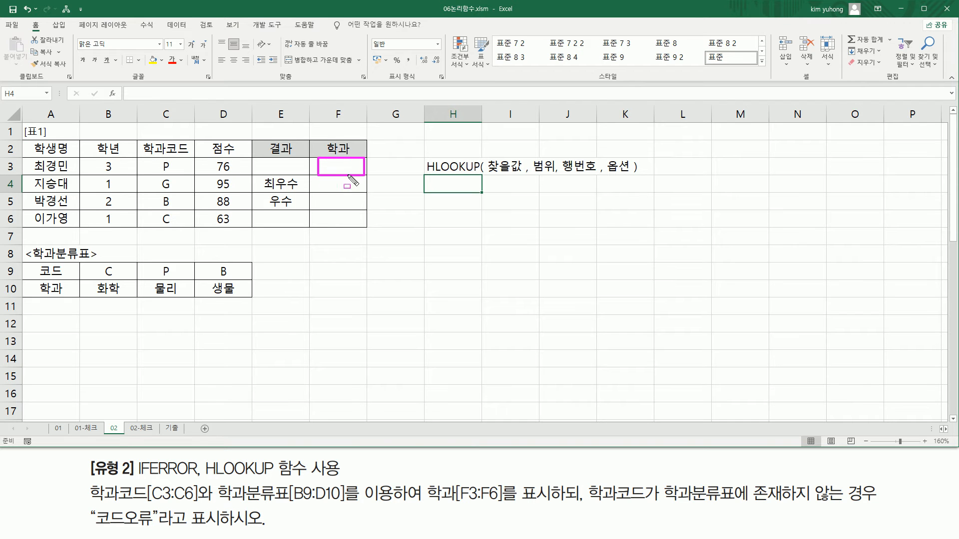
{"action": "left_click_drag", "start_coordinate": [159, 157], "coordinate": [178, 176]}
{"action": "mouse_move", "coordinate": [82, 262]}
{"action": "left_mouse_down"}
{"action": "mouse_move", "coordinate": [125, 296]}
{"action": "mouse_move", "coordinate": [250, 298]}
{"action": "left_mouse_up"}
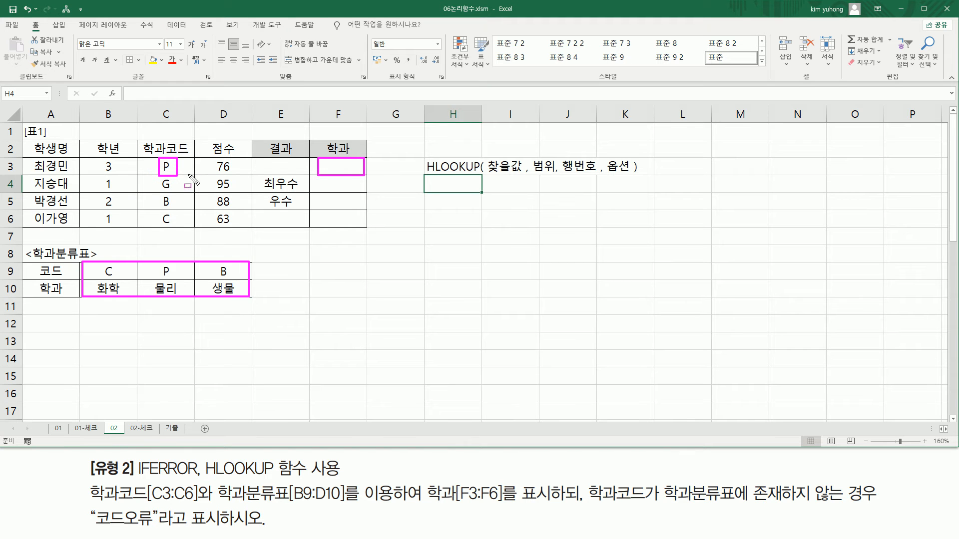
{"action": "left_click_drag", "start_coordinate": [66, 290], "coordinate": [95, 290]}
{"action": "left_click_drag", "start_coordinate": [605, 148], "coordinate": [631, 182]}
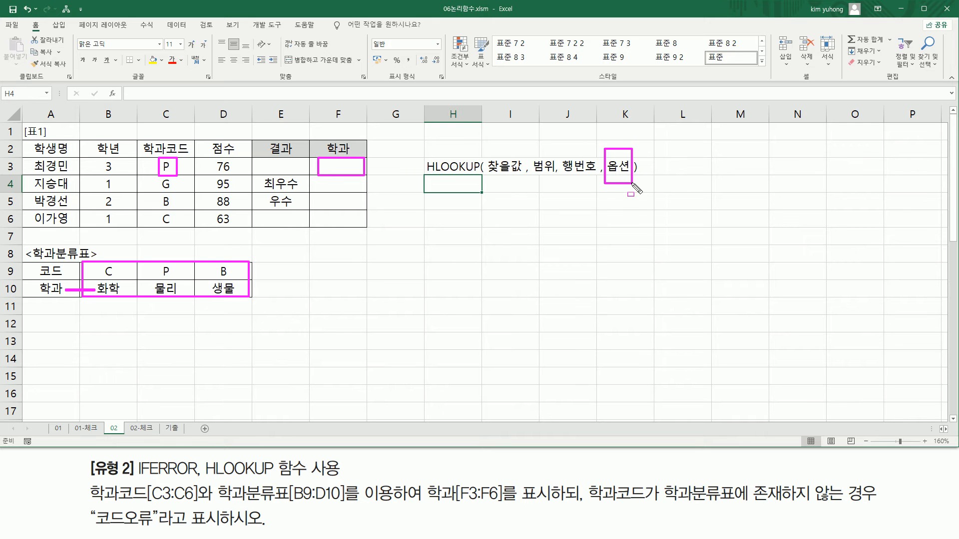
{"action": "key", "text": "Escape"}
- List the two option values below the syntax note: "TRUE(생략)" in I4 and "FALSE" in I5
{"action": "left_click", "coordinate": [504, 185]}
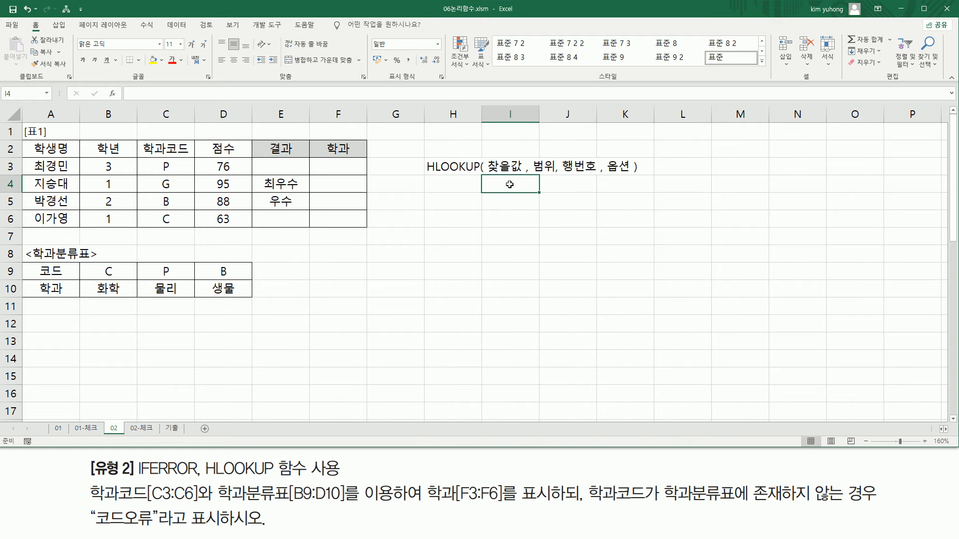
{"action": "type", "text": "TRUE"}
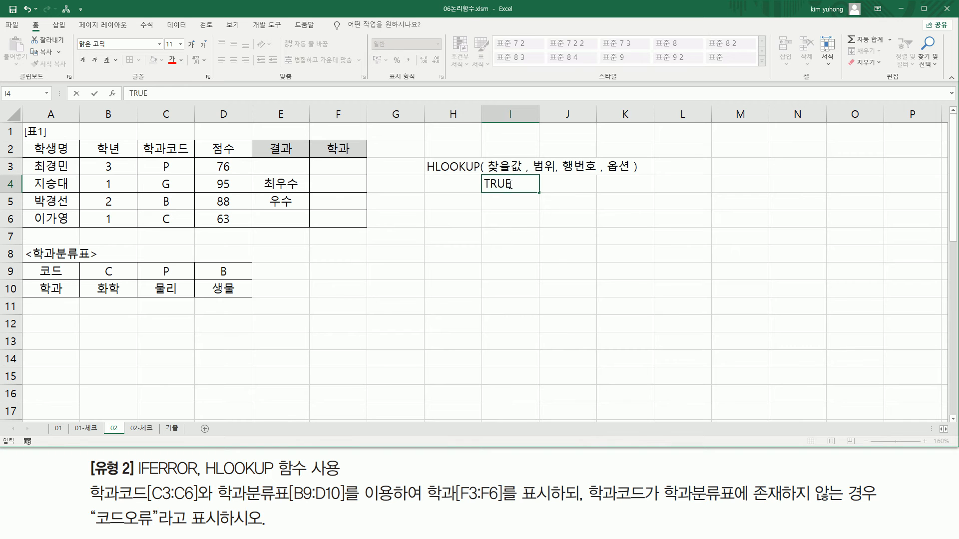
{"action": "key", "text": "Return"}
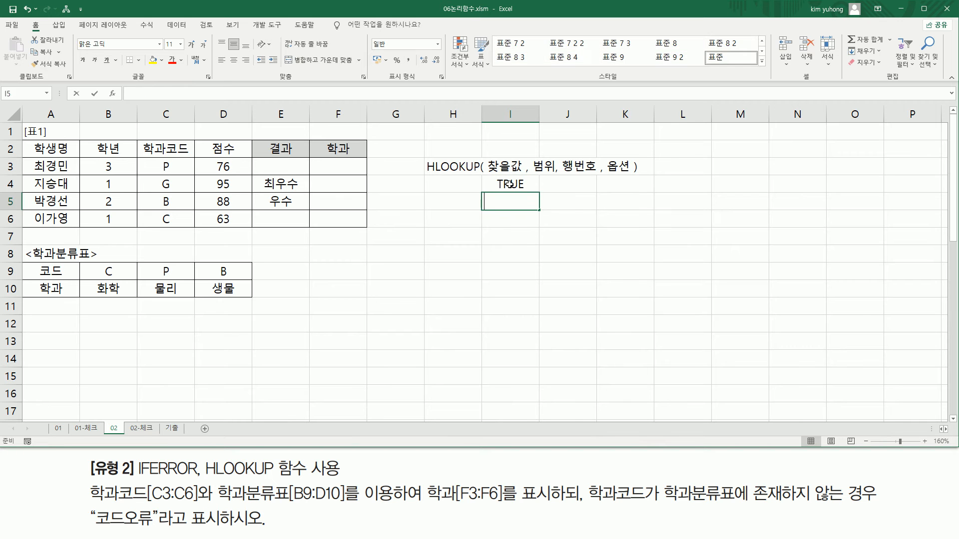
{"action": "type", "text": "FALSE"}
{"action": "left_click", "coordinate": [510, 184]}
{"action": "key", "text": "F2"}
{"action": "type", "text": "(생략)"}
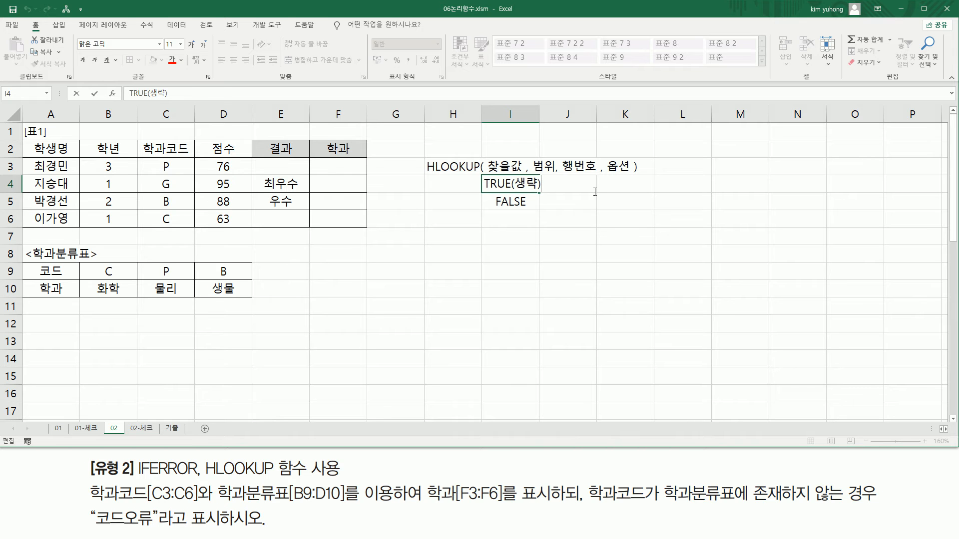
{"action": "key", "text": "Return"}
- Describe the TRUE option with the note "근사값" in cell J4
{"action": "key", "text": "Up"}
{"action": "key", "text": "Right"}
{"action": "key", "text": "Down"}
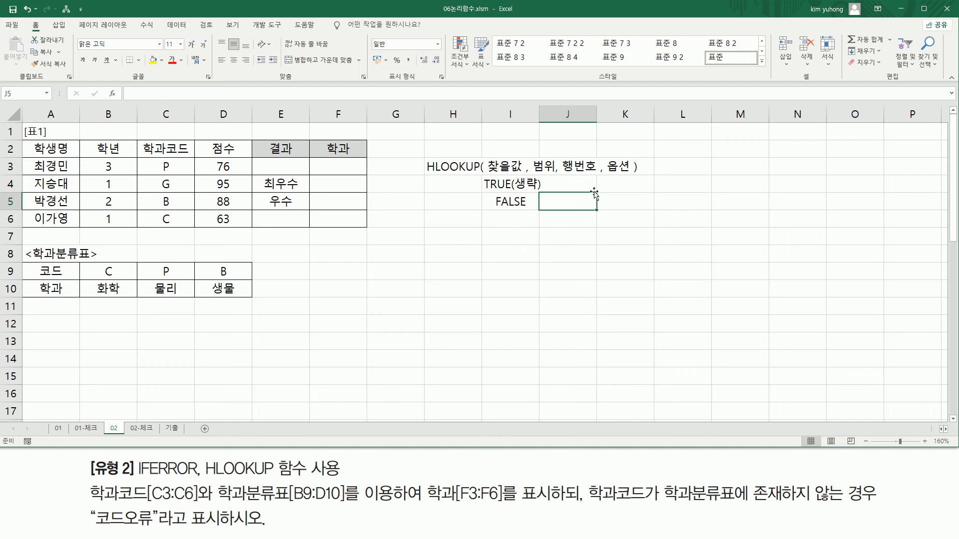
{"action": "key", "text": "Up"}
{"action": "key", "text": "Left"}
{"action": "key", "text": "Down"}
{"action": "key", "text": "Up"}
{"action": "key", "text": "Down"}
{"action": "key", "text": "Up"}
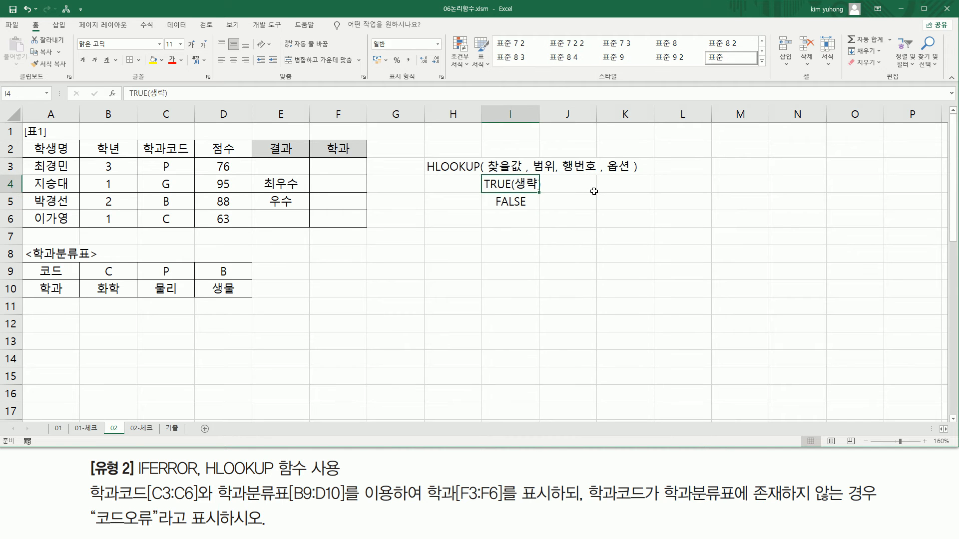
{"action": "key", "text": "Right"}
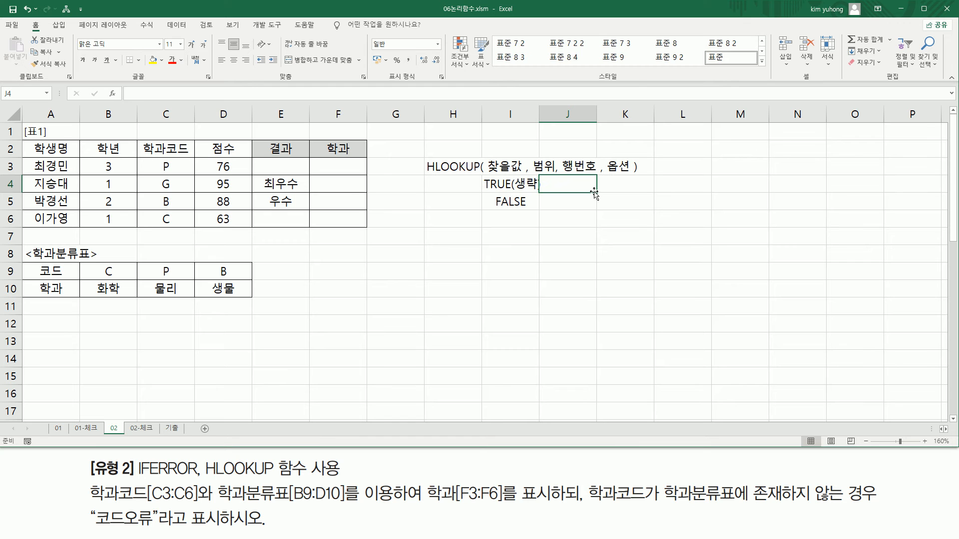
{"action": "type", "text": "근갑"}
{"action": "key", "text": "BackSpace"}
{"action": "type", "text": "사갑"}
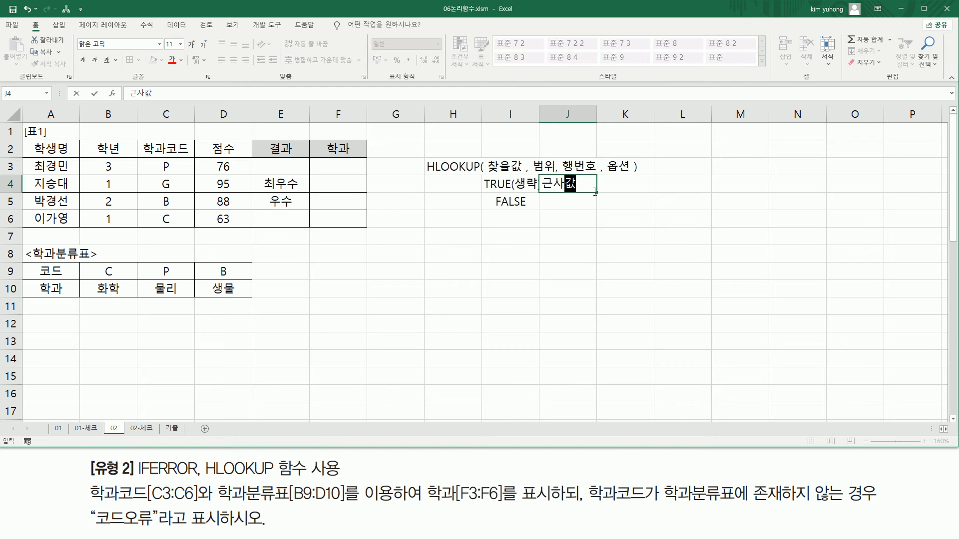
{"action": "key", "text": "Return"}
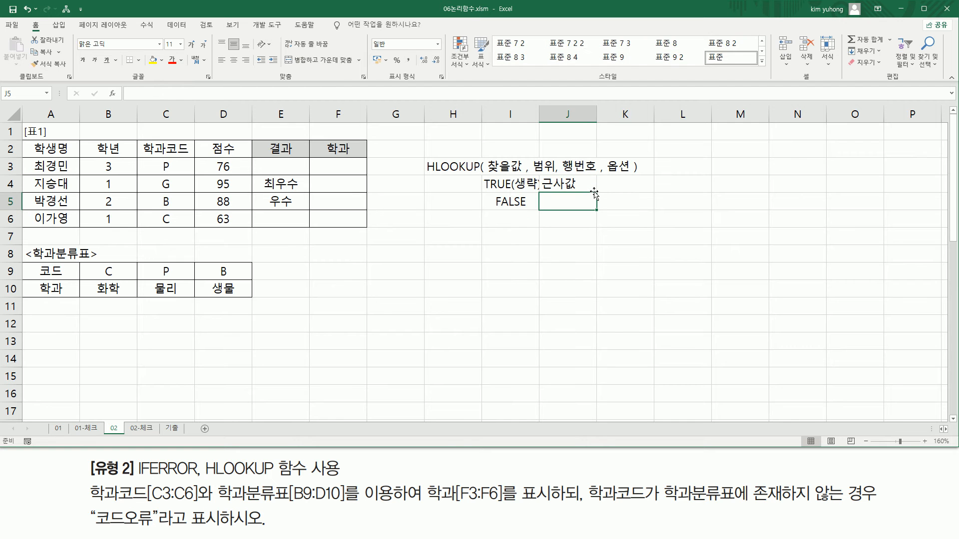
- Describe the FALSE option with the note "정확하게 일치하는값" in cell J5
{"action": "type", "text": "정확하게"}
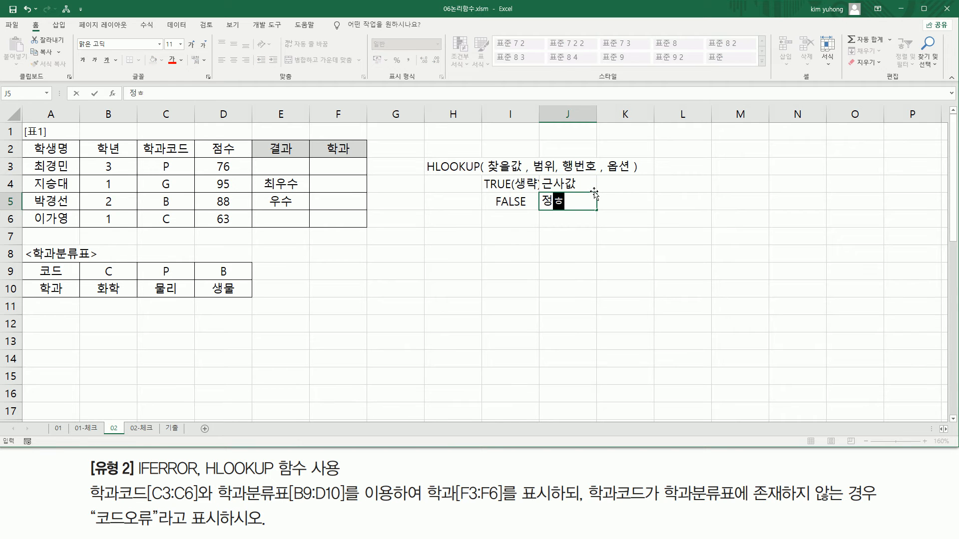
{"action": "type", "text": " 일ㅊ하는"}
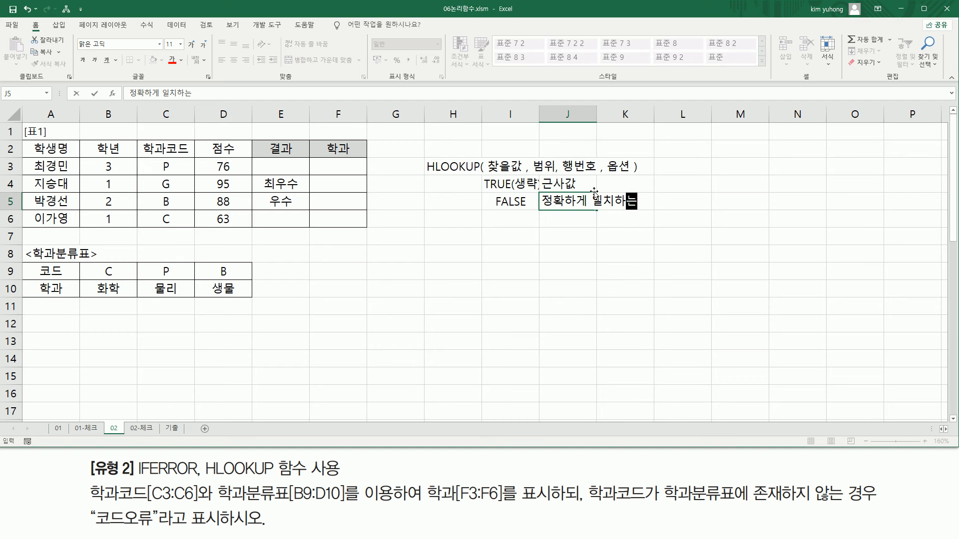
{"action": "type", "text": "갑ㅅ"}
{"action": "key", "text": "Return"}
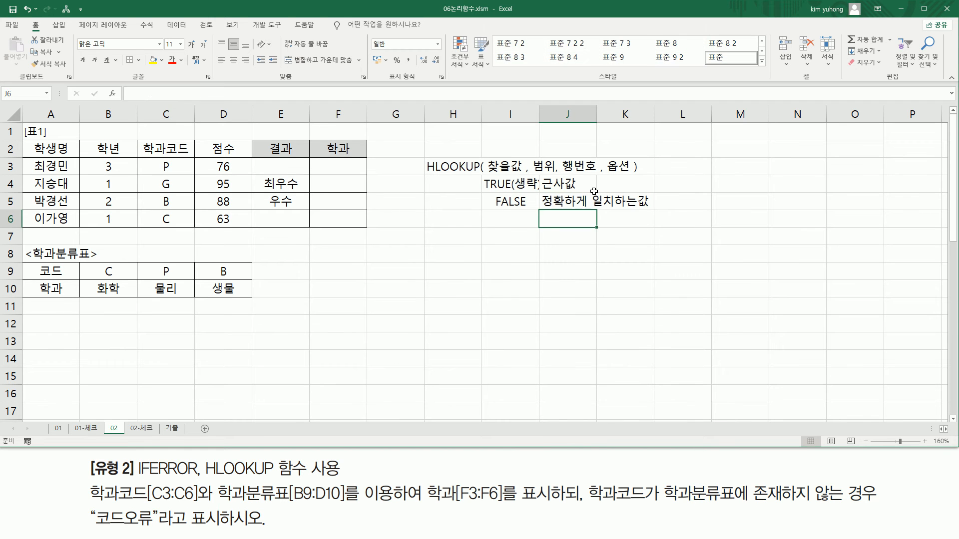
{"action": "mouse_move", "coordinate": [490, 156]}
{"action": "left_mouse_down"}
{"action": "mouse_move", "coordinate": [518, 173]}
{"action": "mouse_move", "coordinate": [545, 171]}
{"action": "mouse_move", "coordinate": [569, 190]}
{"action": "mouse_move", "coordinate": [567, 207]}
{"action": "mouse_move", "coordinate": [649, 208]}
{"action": "left_mouse_up"}
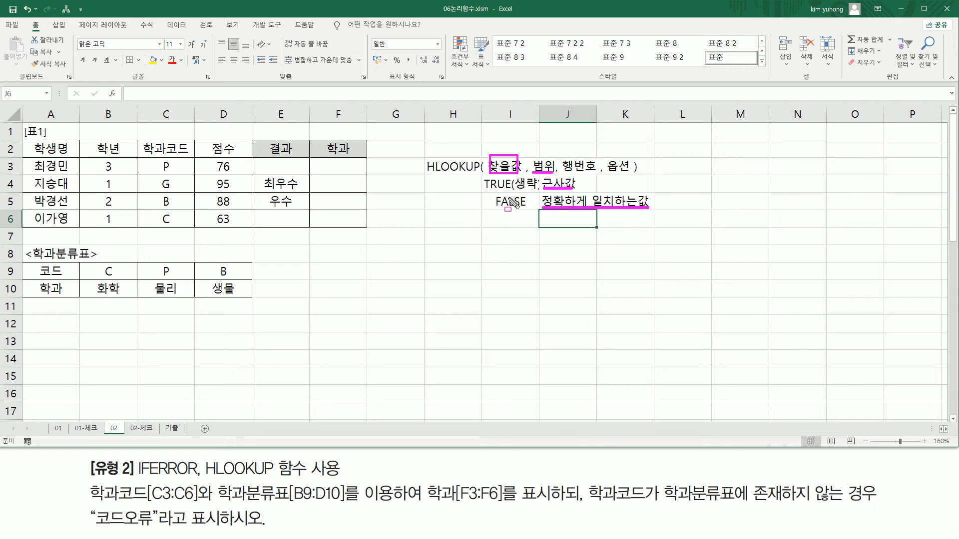
{"action": "key", "text": "Escape"}
- Start an HLOOKUP formula in F3 with C3 as the lookup value and B9:D10 as the table range
{"action": "left_click", "coordinate": [363, 173]}
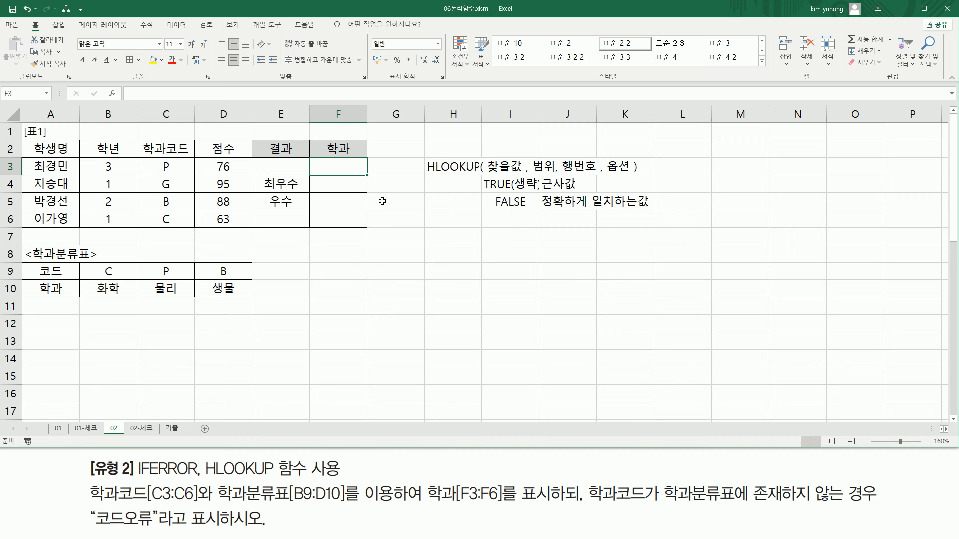
{"action": "type", "text": "=HLO"}
{"action": "key", "text": "Tab"}
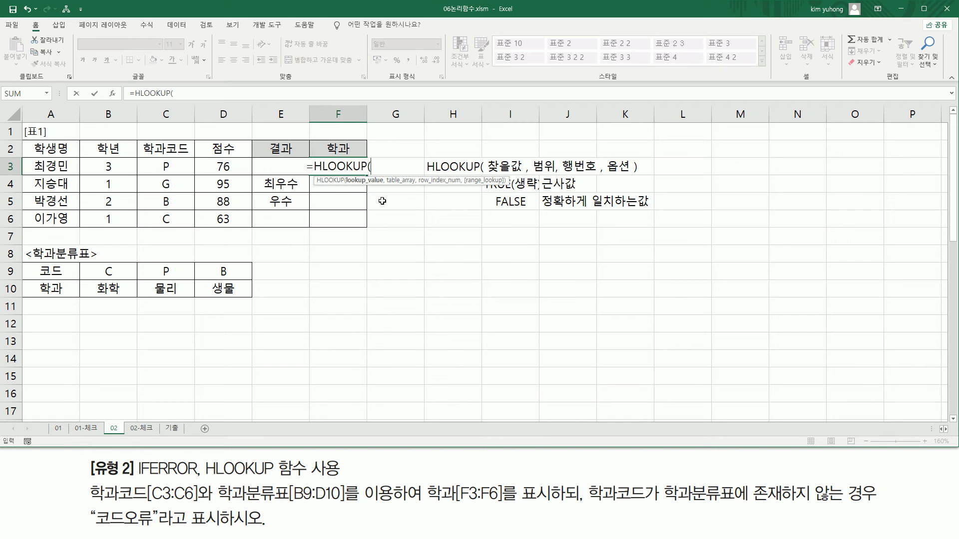
{"action": "key", "text": "Left"}
{"action": "key", "text": "Left"}
{"action": "key", "text": "Left"}
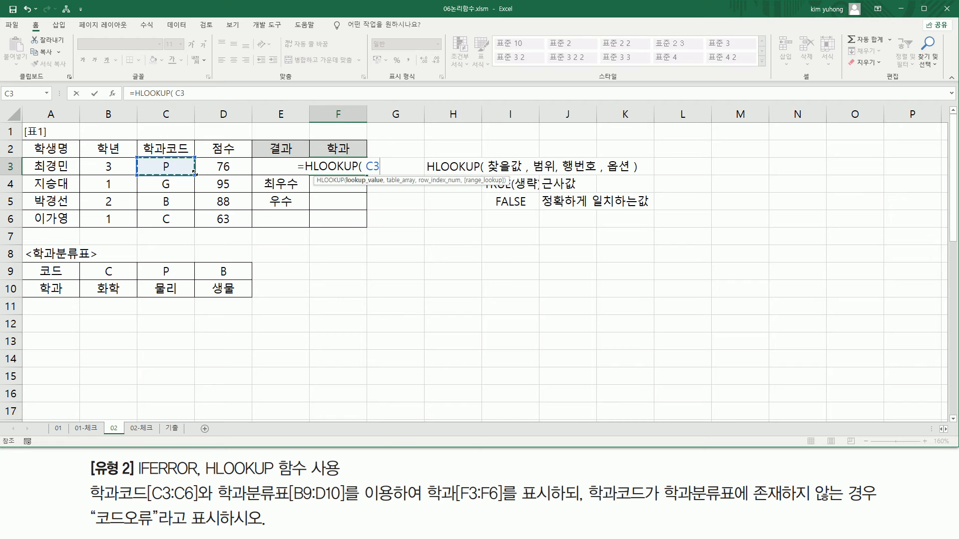
{"action": "type", "text": ","}
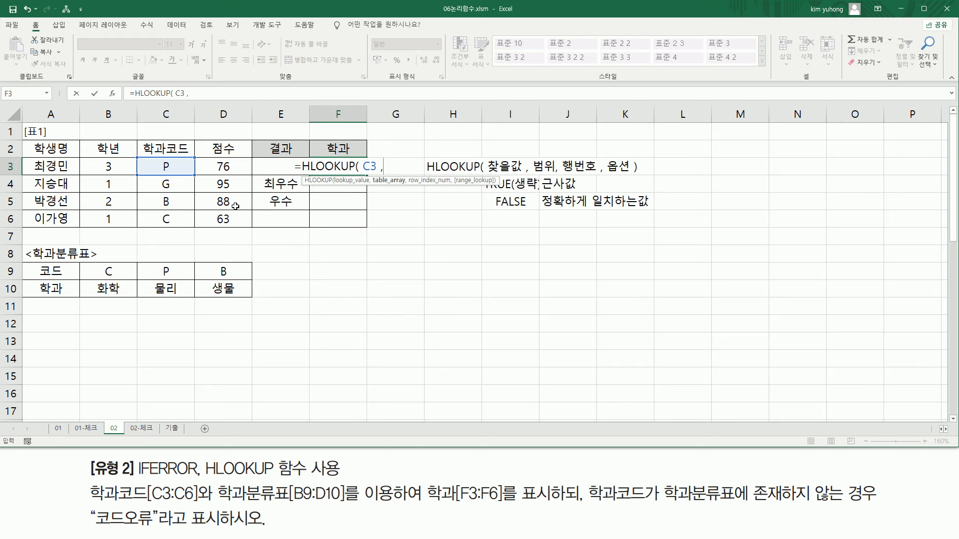
{"action": "left_click_drag", "start_coordinate": [110, 272], "coordinate": [215, 288]}
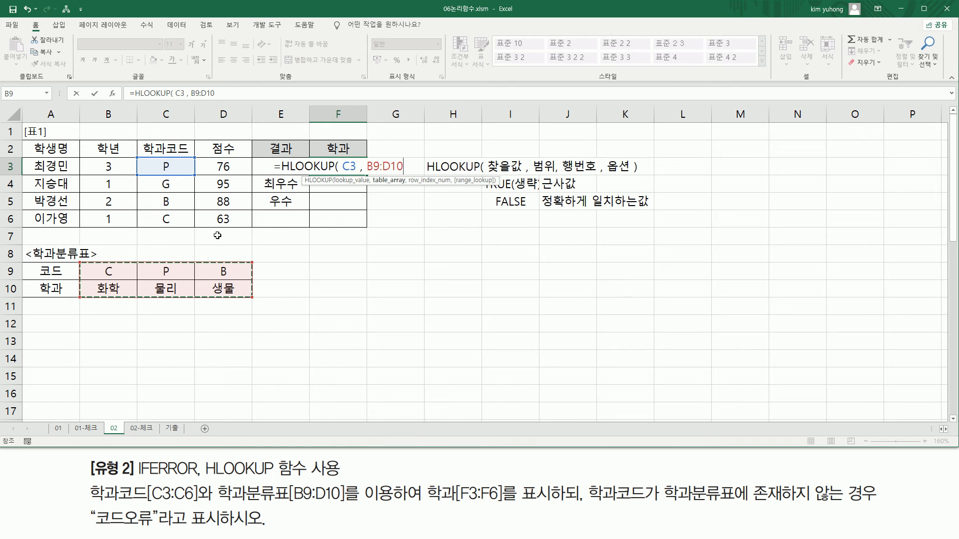
{"action": "key", "text": "ctrl+2"}
{"action": "left_click_drag", "start_coordinate": [321, 158], "coordinate": [353, 174]}
{"action": "left_click_drag", "start_coordinate": [158, 172], "coordinate": [177, 171]}
{"action": "left_click_drag", "start_coordinate": [325, 180], "coordinate": [355, 191]}
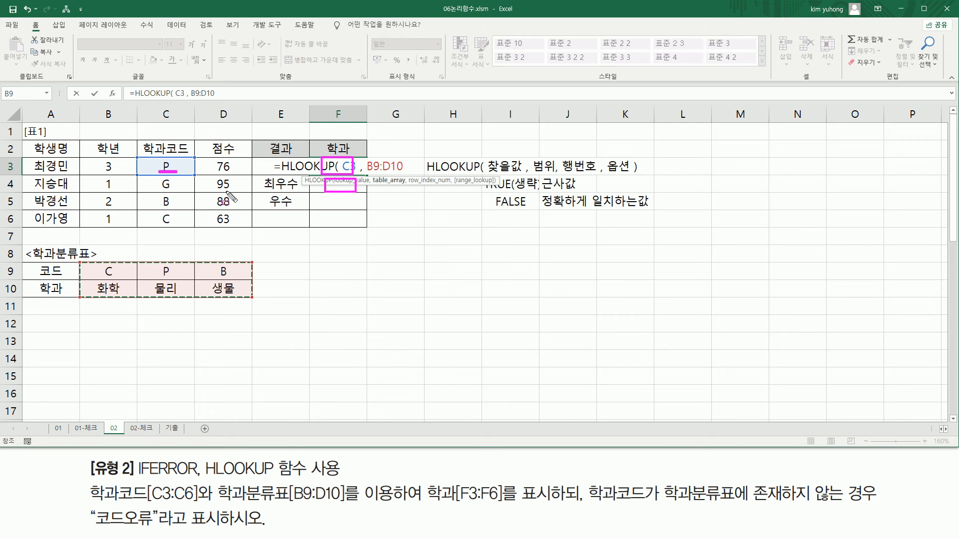
{"action": "left_click_drag", "start_coordinate": [161, 189], "coordinate": [174, 189]}
{"action": "left_click_drag", "start_coordinate": [327, 195], "coordinate": [353, 207]}
{"action": "left_click_drag", "start_coordinate": [159, 206], "coordinate": [172, 207]}
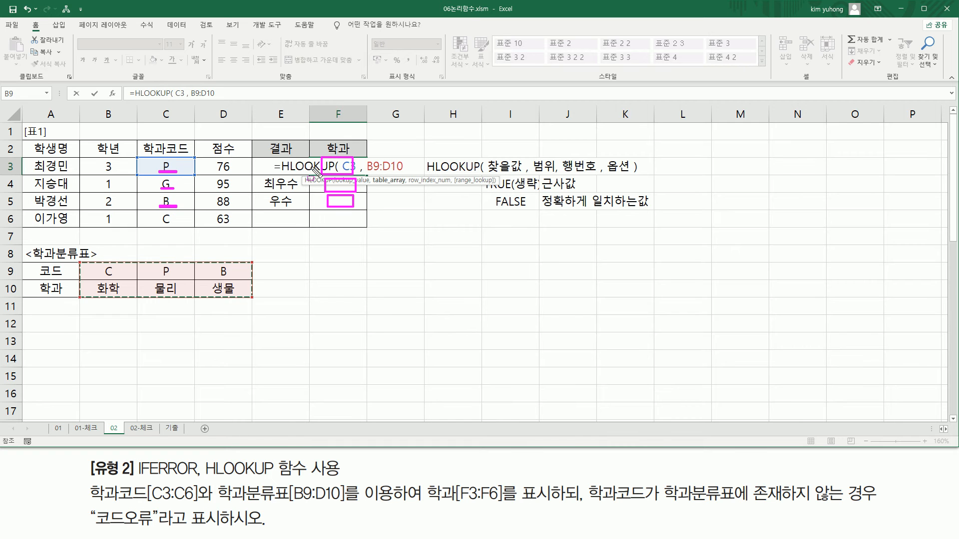
{"action": "key", "text": "Escape"}
{"action": "left_click_drag", "start_coordinate": [341, 160], "coordinate": [357, 176]}
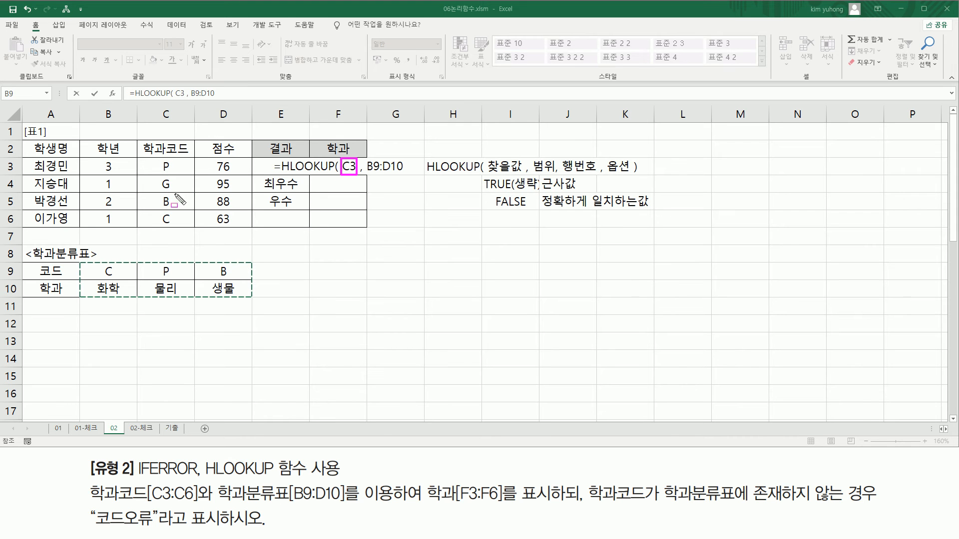
{"action": "left_click_drag", "start_coordinate": [82, 261], "coordinate": [246, 298]}
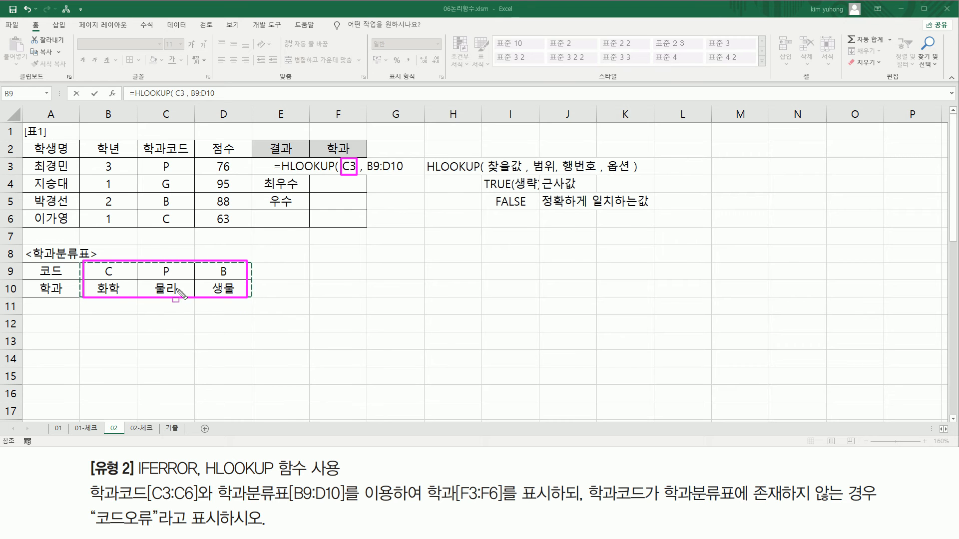
{"action": "key", "text": "Escape"}
- Make the lookup table range absolute as $B$9:$D$10 and continue the formula to the row number argument
{"action": "left_click_drag", "start_coordinate": [376, 167], "coordinate": [402, 167]}
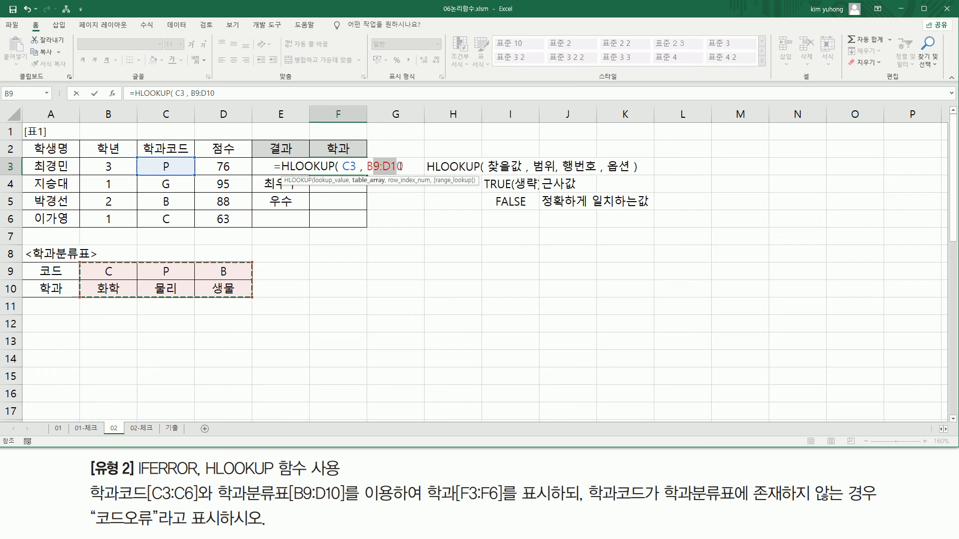
{"action": "key", "text": "F4"}
{"action": "left_click", "coordinate": [418, 168]}
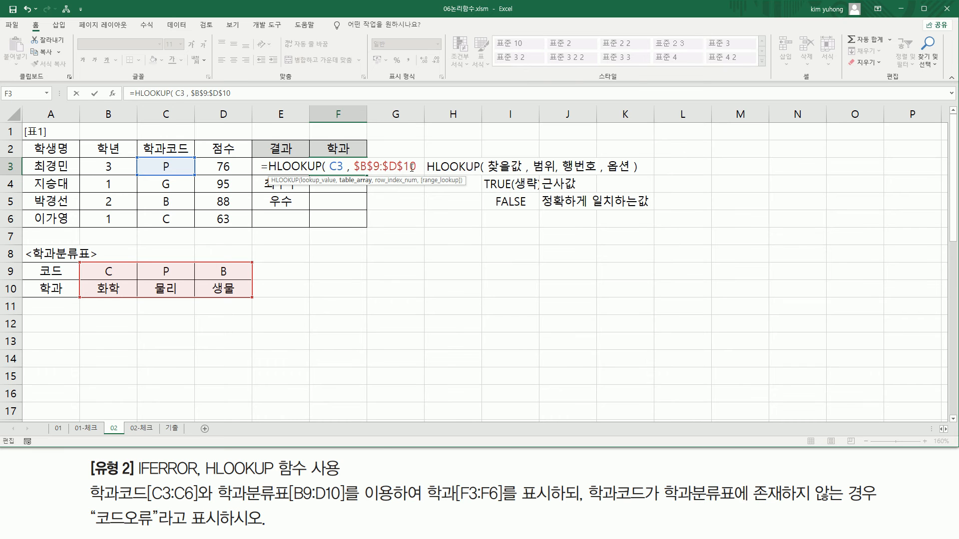
{"action": "type", "text": ","}
{"action": "left_click_drag", "start_coordinate": [82, 262], "coordinate": [255, 309]}
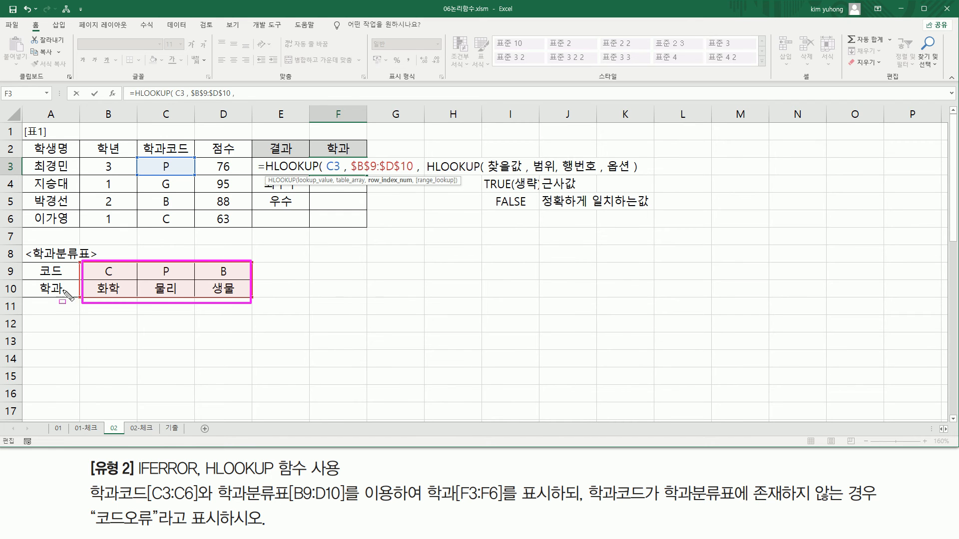
{"action": "left_click_drag", "start_coordinate": [68, 286], "coordinate": [238, 292]}
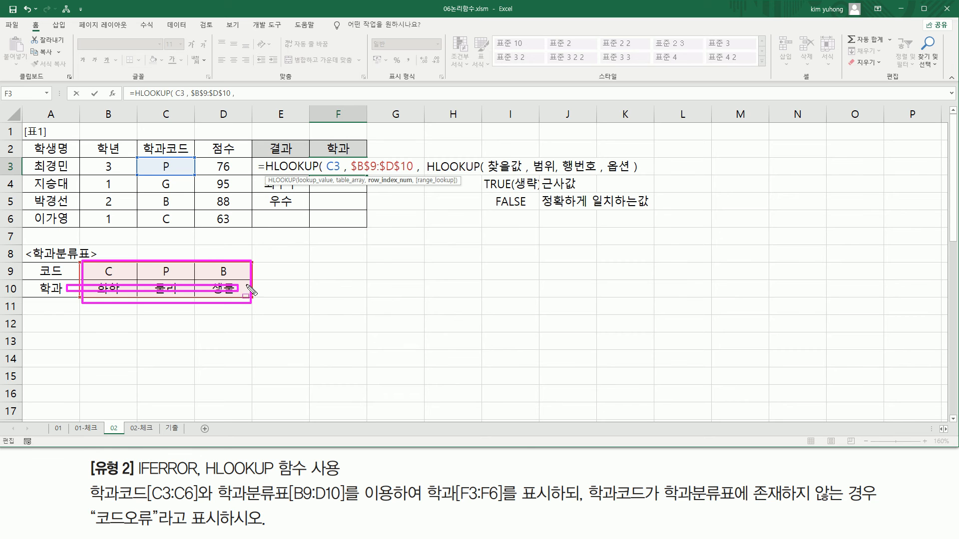
{"action": "key", "text": "Escape"}
- Complete the F3 HLOOKUP with row number 2 and the FALSE option, and fill it down through F6
{"action": "left_click", "coordinate": [421, 168]}
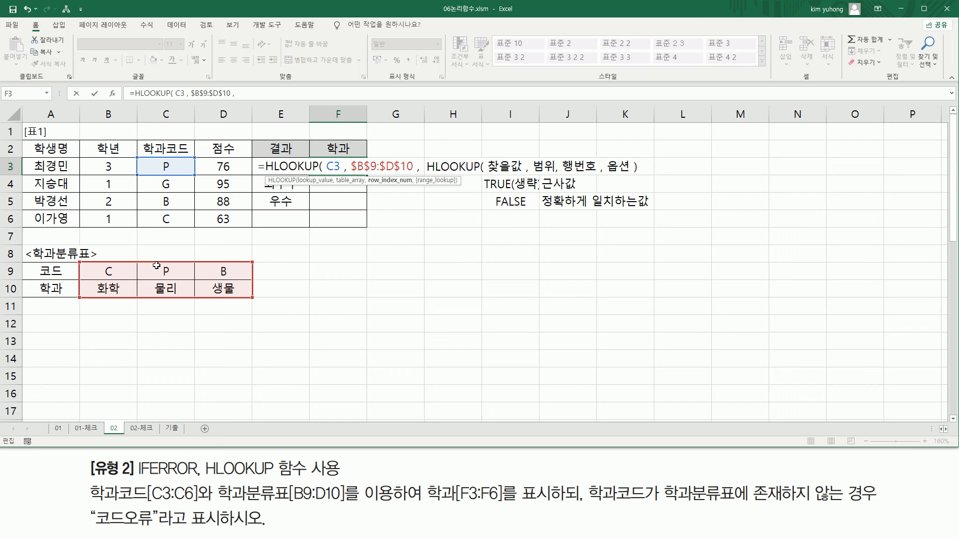
{"action": "type", "text": "2"}
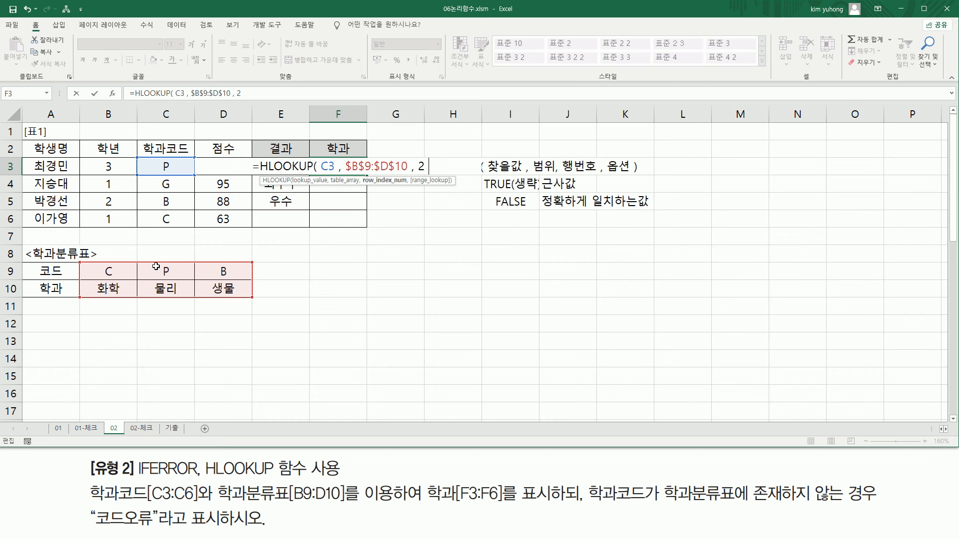
{"action": "type", "text": " ,"}
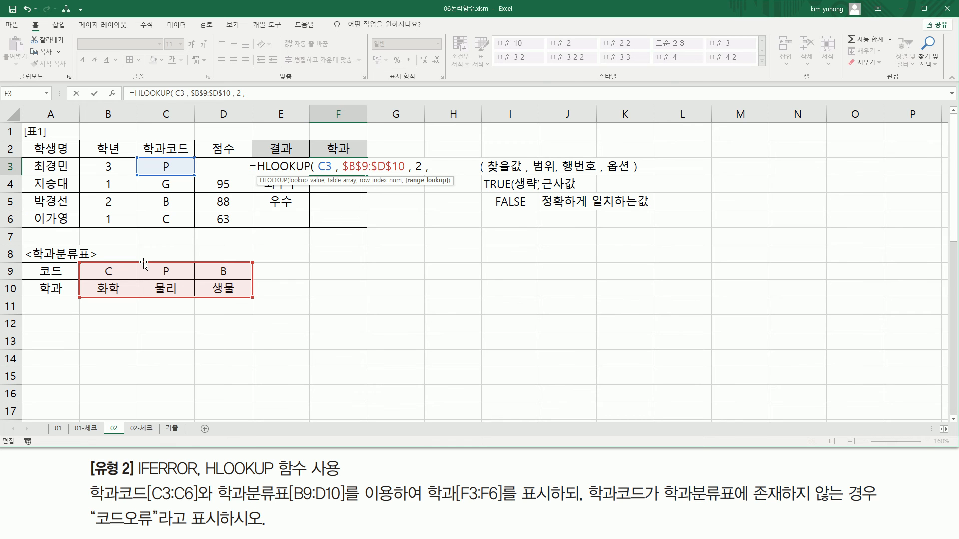
{"action": "type", "text": "FALSE"}
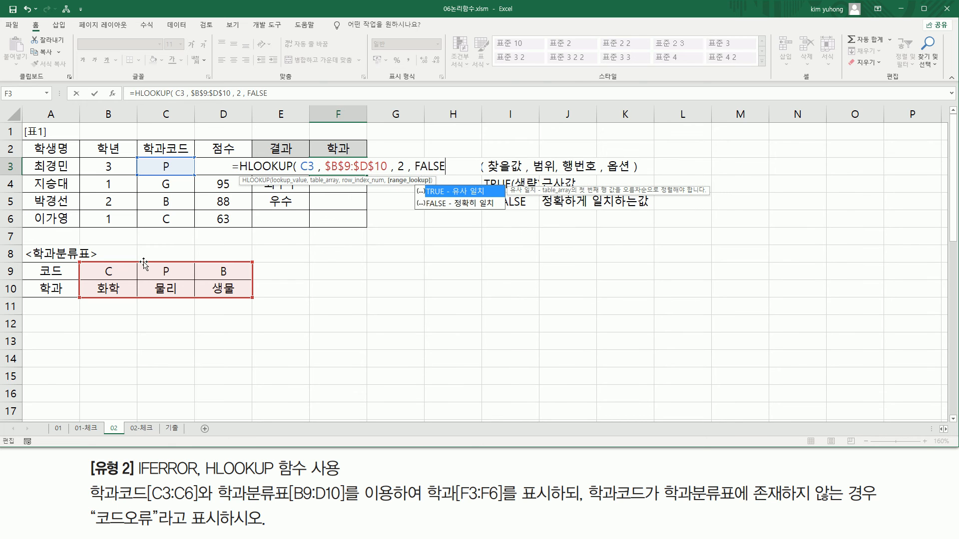
{"action": "type", "text": " )"}
{"action": "key", "text": "Return"}
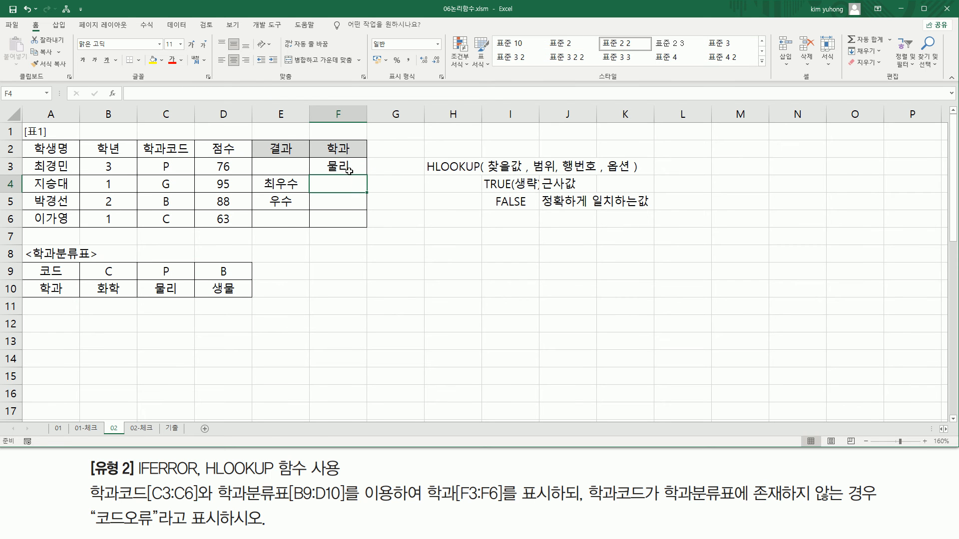
{"action": "key", "text": "Up"}
{"action": "left_click_drag", "start_coordinate": [366, 175], "coordinate": [366, 225]}
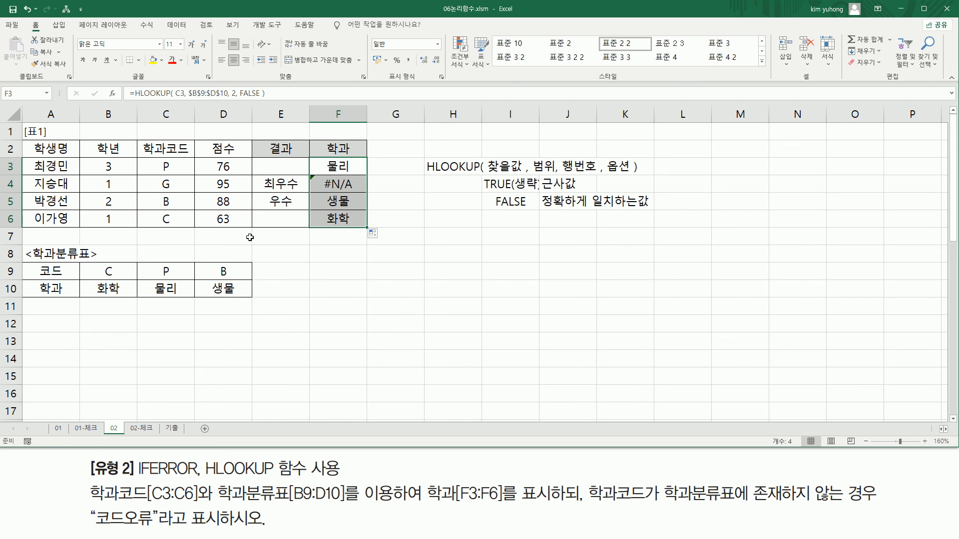
{"action": "left_click_drag", "start_coordinate": [159, 175], "coordinate": [175, 193]}
{"action": "mouse_move", "coordinate": [80, 260]}
{"action": "left_mouse_down"}
{"action": "mouse_move", "coordinate": [162, 290]}
{"action": "mouse_move", "coordinate": [255, 301]}
{"action": "left_mouse_up"}
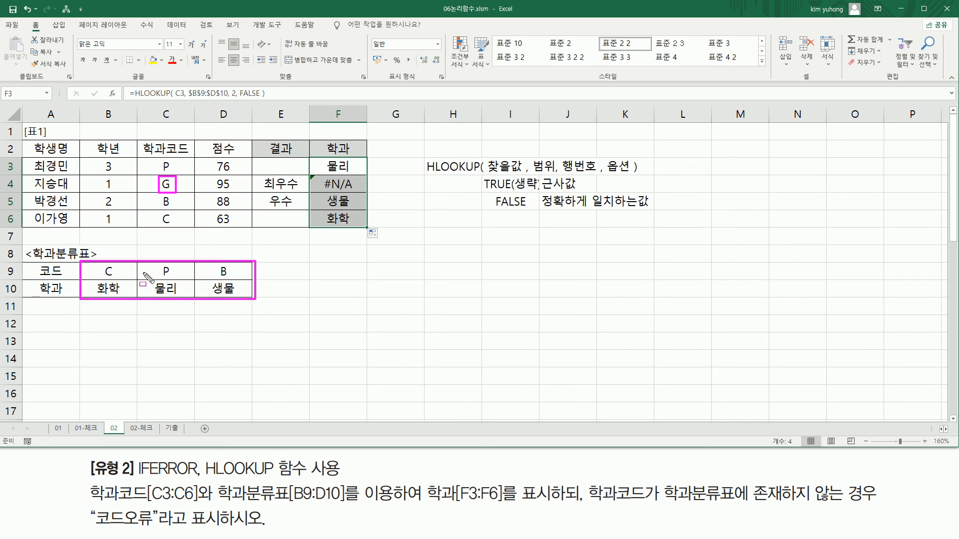
{"action": "mouse_move", "coordinate": [324, 189]}
{"action": "left_mouse_down"}
{"action": "mouse_move", "coordinate": [357, 190]}
{"action": "mouse_move", "coordinate": [358, 177]}
{"action": "left_mouse_up"}
{"action": "left_click_drag", "start_coordinate": [161, 205], "coordinate": [172, 205]}
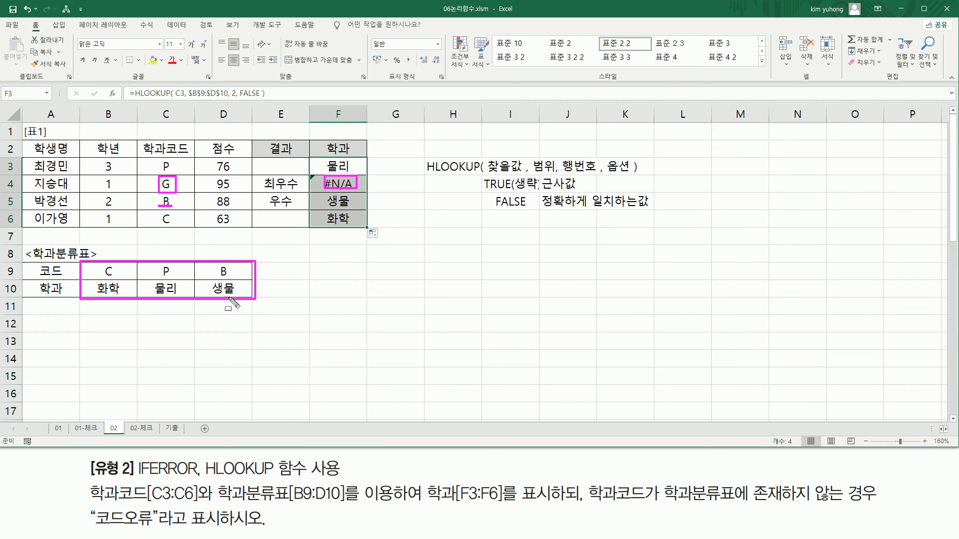
{"action": "left_click_drag", "start_coordinate": [325, 204], "coordinate": [352, 205]}
{"action": "left_click_drag", "start_coordinate": [160, 226], "coordinate": [177, 225]}
{"action": "left_click_drag", "start_coordinate": [328, 225], "coordinate": [350, 225]}
{"action": "left_click_drag", "start_coordinate": [585, 502], "coordinate": [877, 507]}
{"action": "mouse_move", "coordinate": [92, 526]}
{"action": "left_mouse_down"}
{"action": "mouse_move", "coordinate": [149, 528]}
{"action": "mouse_move", "coordinate": [155, 511]}
{"action": "left_mouse_up"}
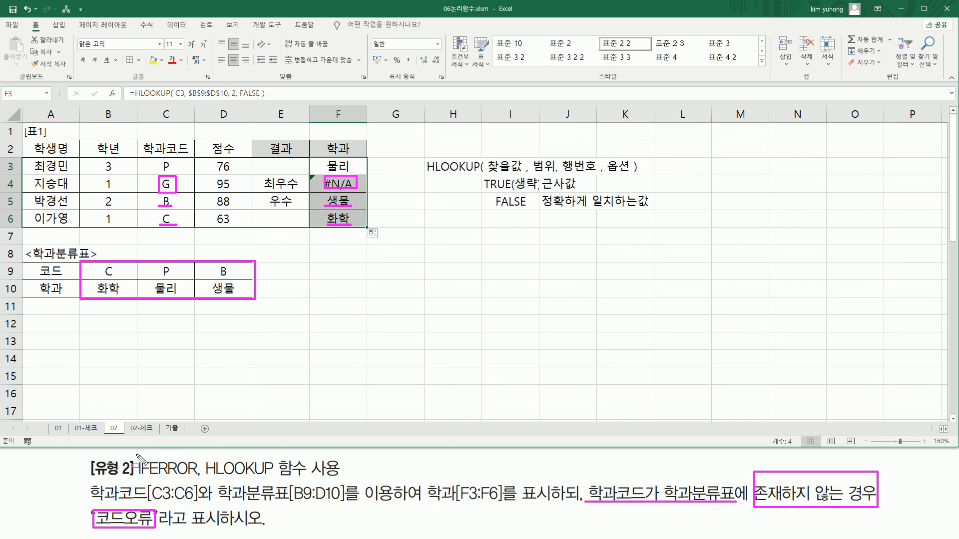
{"action": "left_click_drag", "start_coordinate": [137, 455], "coordinate": [198, 481]}
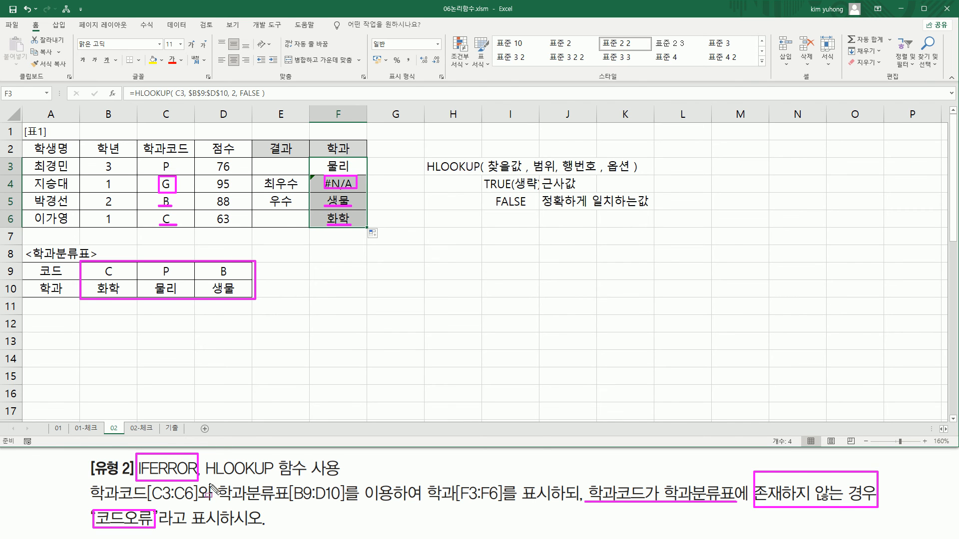
{"action": "key", "text": "Escape"}
- Wrap the F3 HLOOKUP in IFERROR with "코드오류" as the error value, and fill the formula down through F6
{"action": "double_click", "coordinate": [340, 167]}
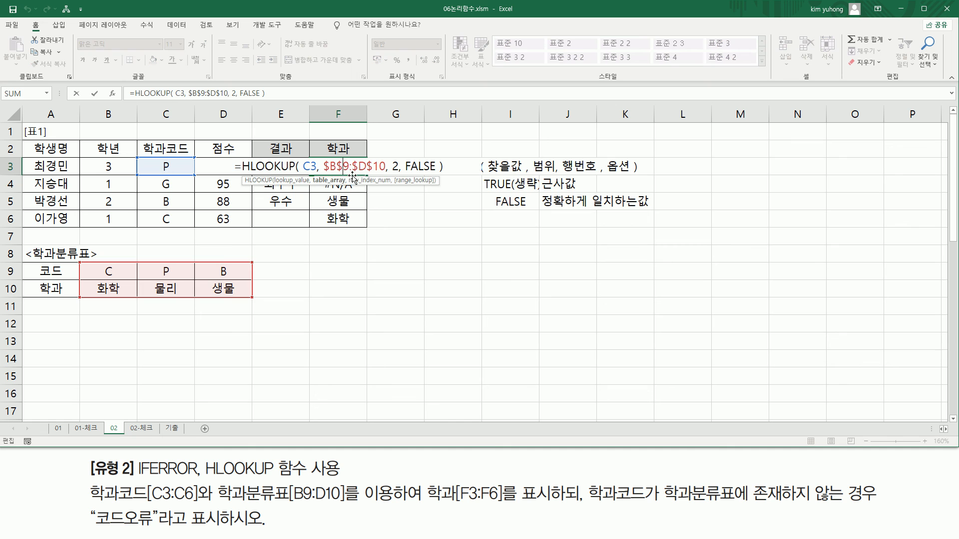
{"action": "left_click", "coordinate": [244, 166]}
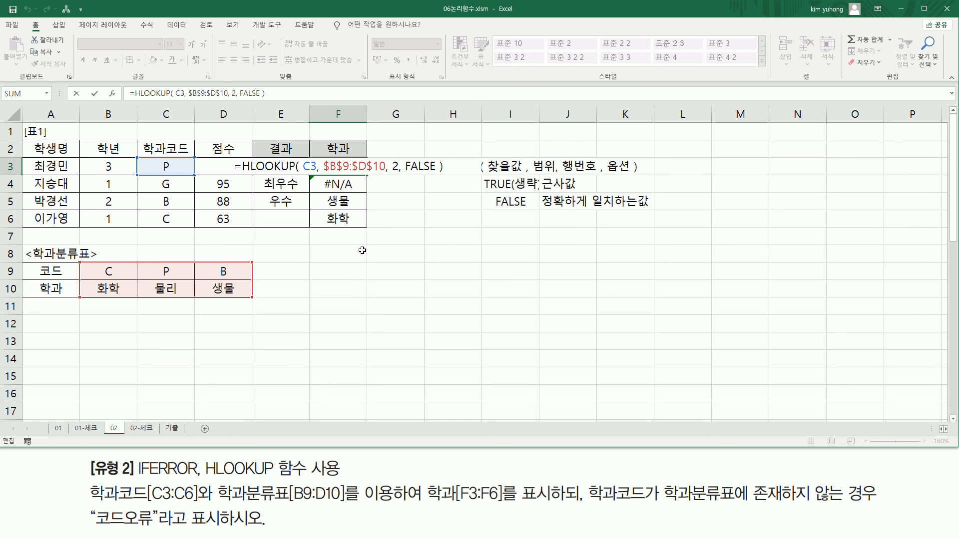
{"action": "type", "text": "IFERROR("}
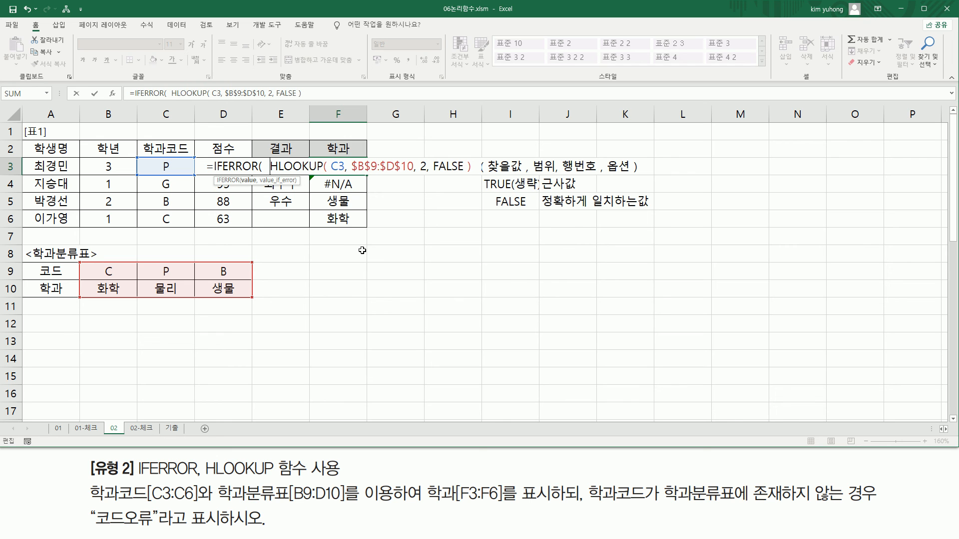
{"action": "key", "text": "shift+End"}
{"action": "key", "text": "End"}
{"action": "type", "text": ","}
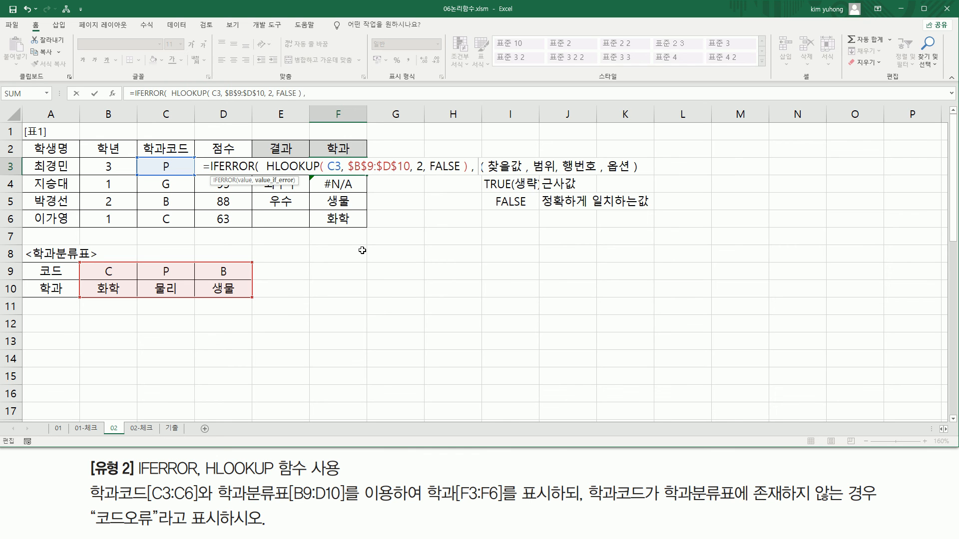
{"action": "type", "text": " \"코드"}
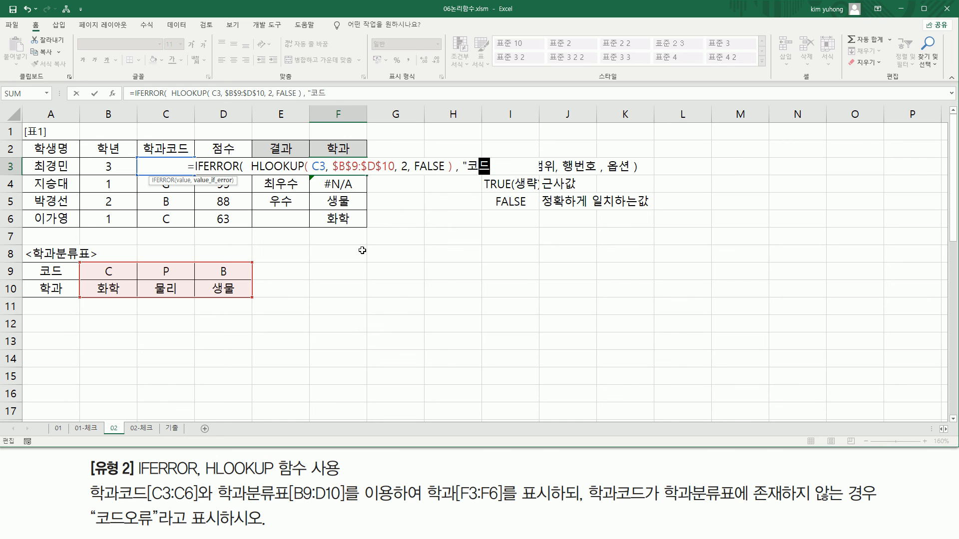
{"action": "type", "text": "오류\""}
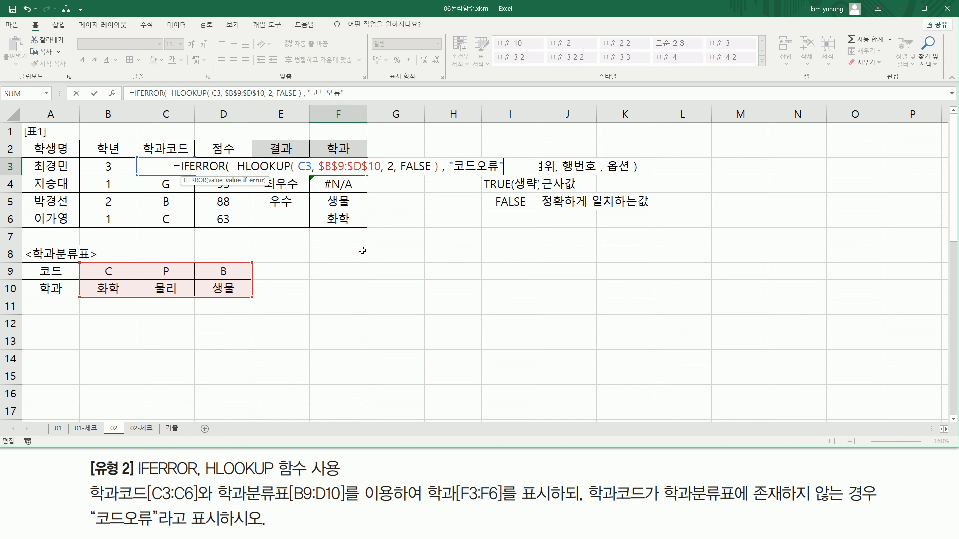
{"action": "type", "text": " )"}
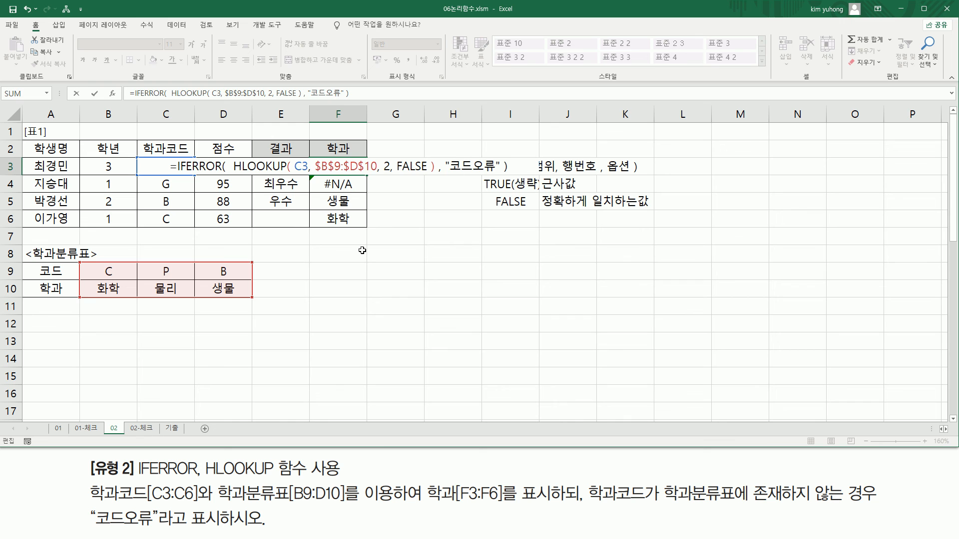
{"action": "key", "text": "ctrl+Return"}
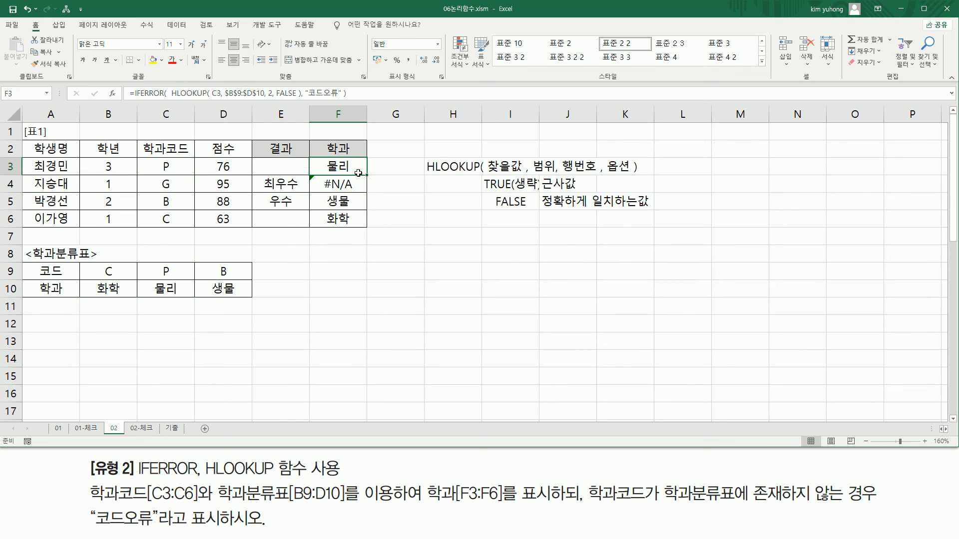
{"action": "left_click_drag", "start_coordinate": [367, 175], "coordinate": [366, 225]}
{"action": "mouse_move", "coordinate": [309, 191]}
{"action": "left_mouse_down"}
{"action": "mouse_move", "coordinate": [368, 192]}
{"action": "mouse_move", "coordinate": [368, 176]}
{"action": "left_mouse_up"}
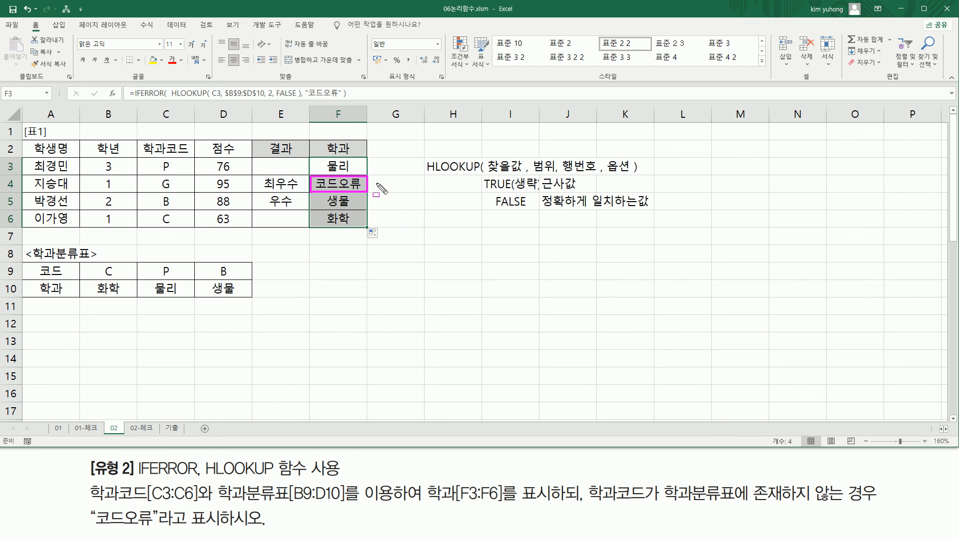
{"action": "key", "text": "Escape"}
- Copy the complete IFERROR formula from F3 and paste it into H7 as plain text with a leading apostrophe
{"action": "left_click", "coordinate": [344, 167]}
{"action": "left_click_drag", "start_coordinate": [350, 94], "coordinate": [128, 93]}
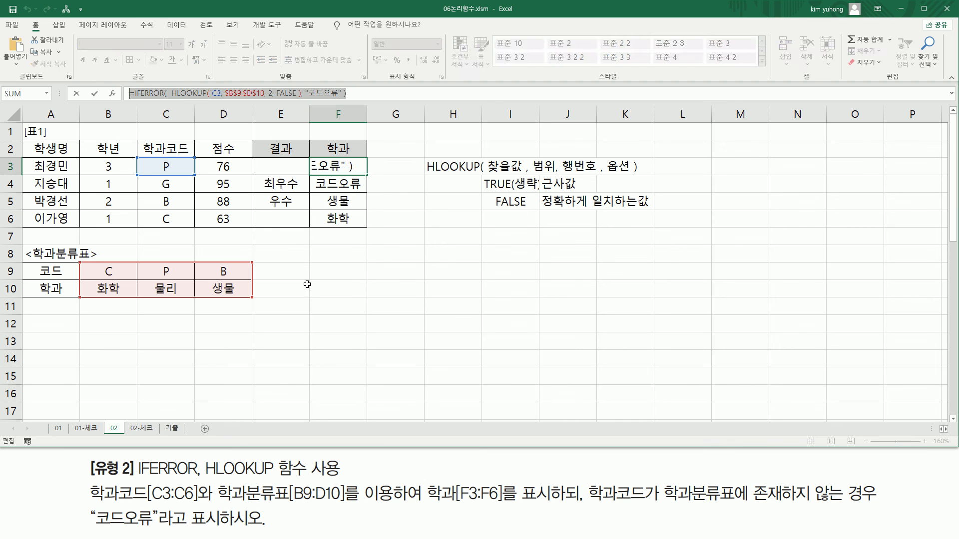
{"action": "key", "text": "ctrl+c"}
{"action": "key", "text": "Escape"}
{"action": "left_click", "coordinate": [455, 236]}
{"action": "double_click", "coordinate": [456, 236]}
{"action": "key", "text": "ctrl+v"}
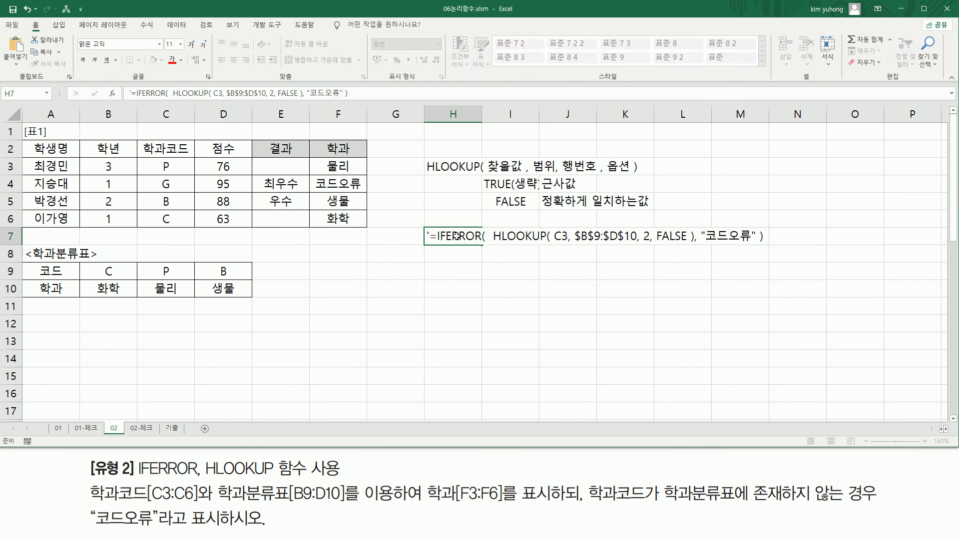
{"action": "key", "text": "Return"}
- Add a $ sign after 범위 in the HLOOKUP syntax note in H3
{"action": "left_click", "coordinate": [451, 167]}
{"action": "double_click", "coordinate": [450, 168]}
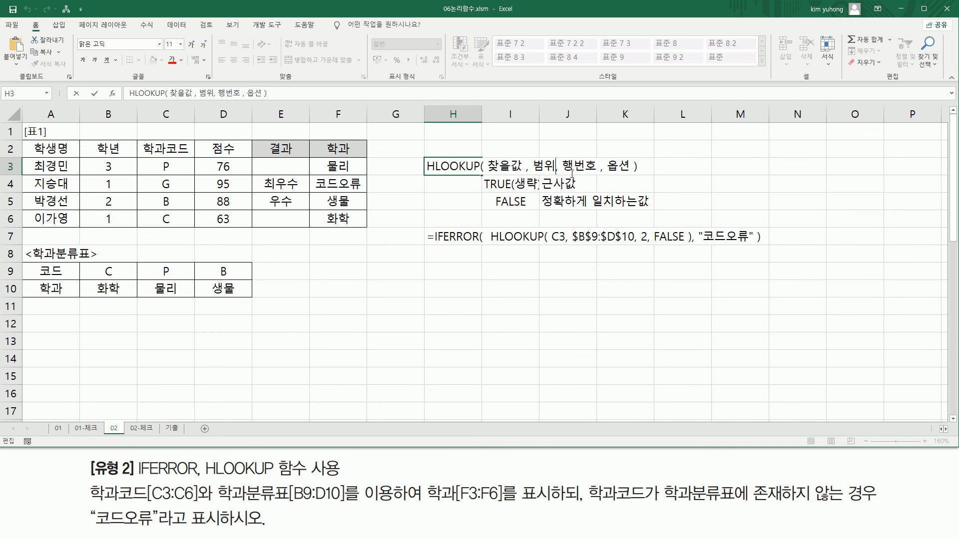
{"action": "type", "text": "$"}
{"action": "left_click", "coordinate": [560, 283]}
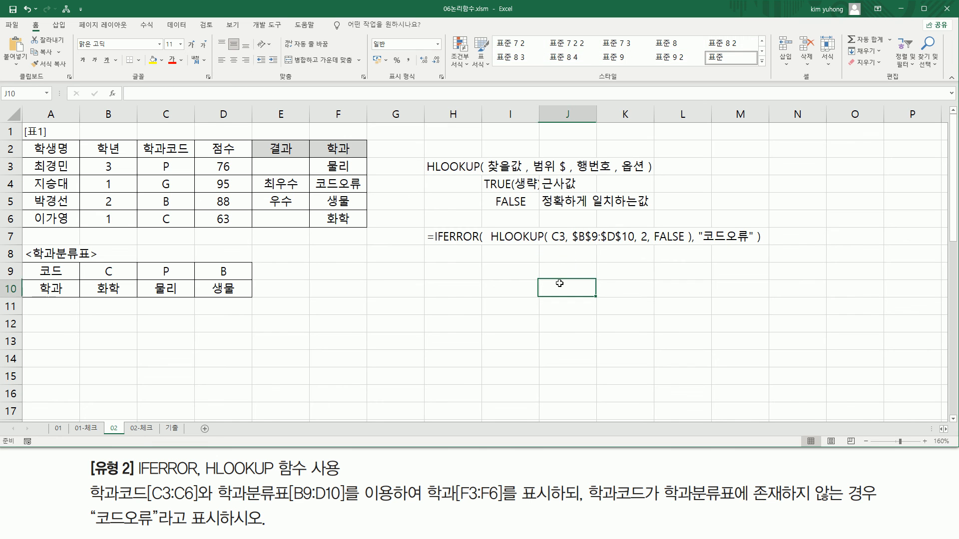
{"action": "key", "text": "ctrl+2"}
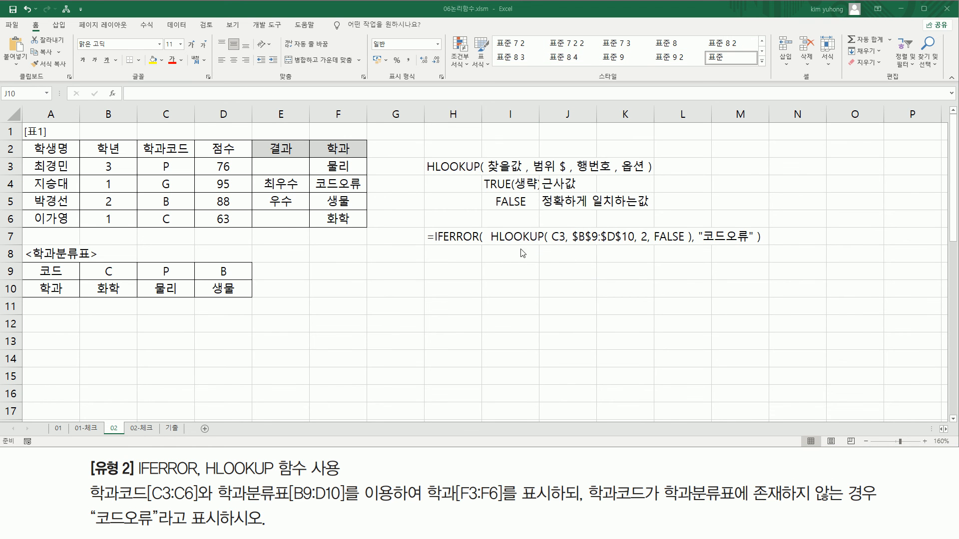
{"action": "left_click_drag", "start_coordinate": [550, 224], "coordinate": [565, 249]}
{"action": "mouse_move", "coordinate": [572, 244]}
{"action": "left_mouse_down"}
{"action": "mouse_move", "coordinate": [630, 244]}
{"action": "mouse_move", "coordinate": [652, 224]}
{"action": "mouse_move", "coordinate": [686, 243]}
{"action": "left_mouse_up"}
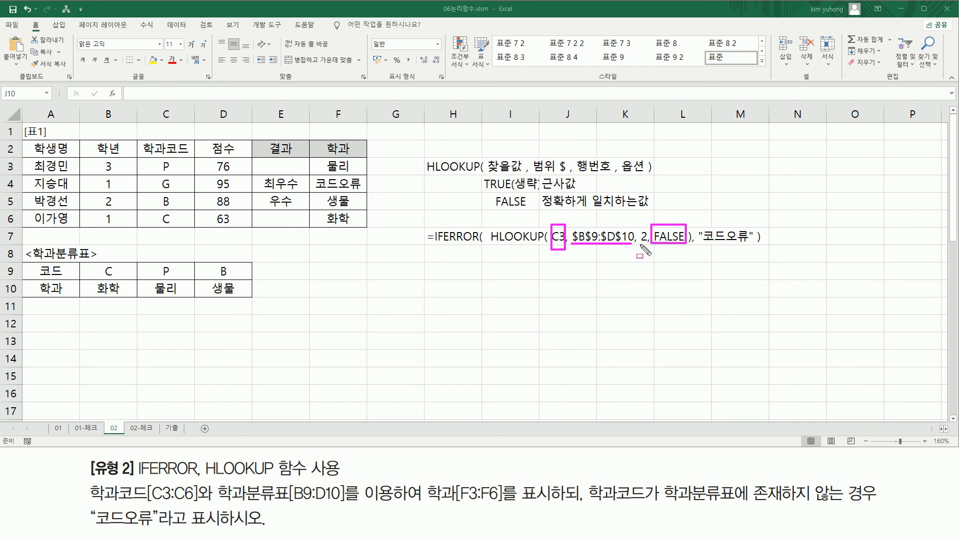
{"action": "left_click_drag", "start_coordinate": [641, 227], "coordinate": [648, 257]}
{"action": "key", "text": "Escape"}
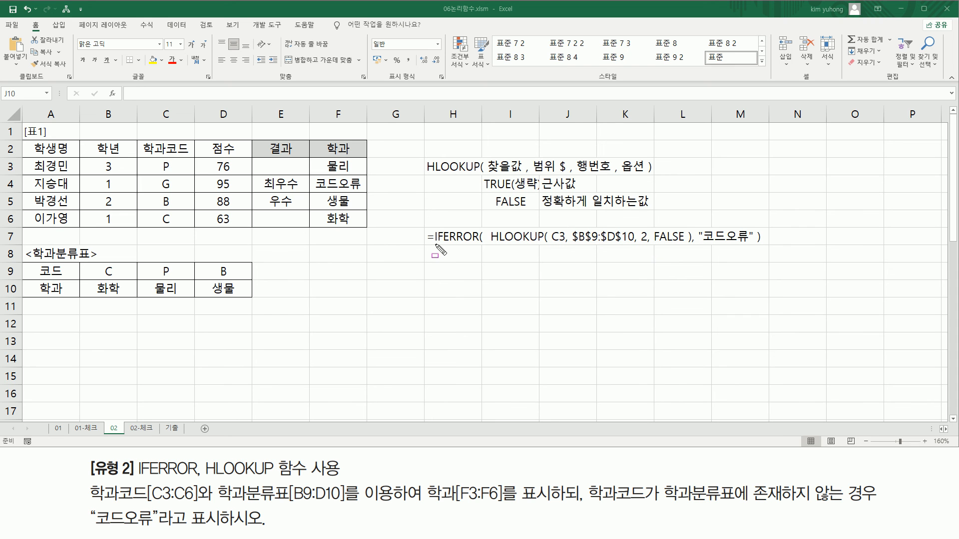
{"action": "mouse_move", "coordinate": [490, 224]}
{"action": "left_mouse_down"}
{"action": "mouse_move", "coordinate": [497, 248]}
{"action": "mouse_move", "coordinate": [689, 249]}
{"action": "left_mouse_up"}
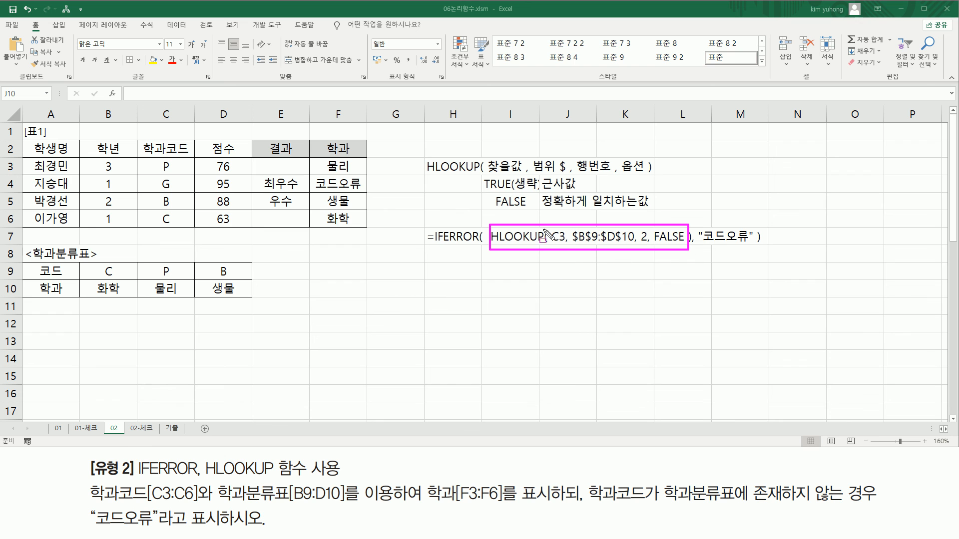
{"action": "left_click_drag", "start_coordinate": [434, 243], "coordinate": [477, 244]}
{"action": "left_click_drag", "start_coordinate": [705, 243], "coordinate": [748, 244]}
{"action": "key", "text": "Escape"}
- Colour the IFERROR formula note in H7 red
{"action": "left_click", "coordinate": [449, 237]}
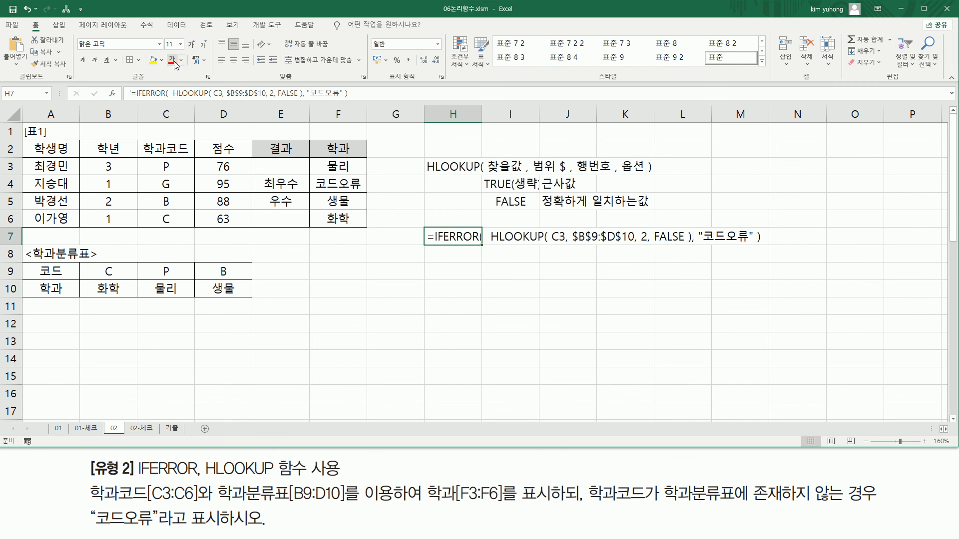
{"action": "left_click", "coordinate": [172, 60]}
{"action": "left_click", "coordinate": [506, 306]}
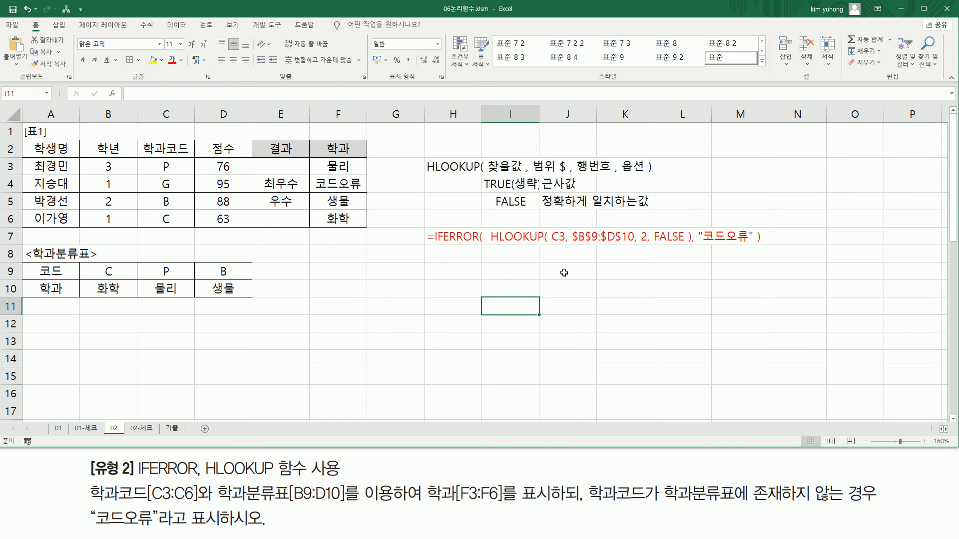